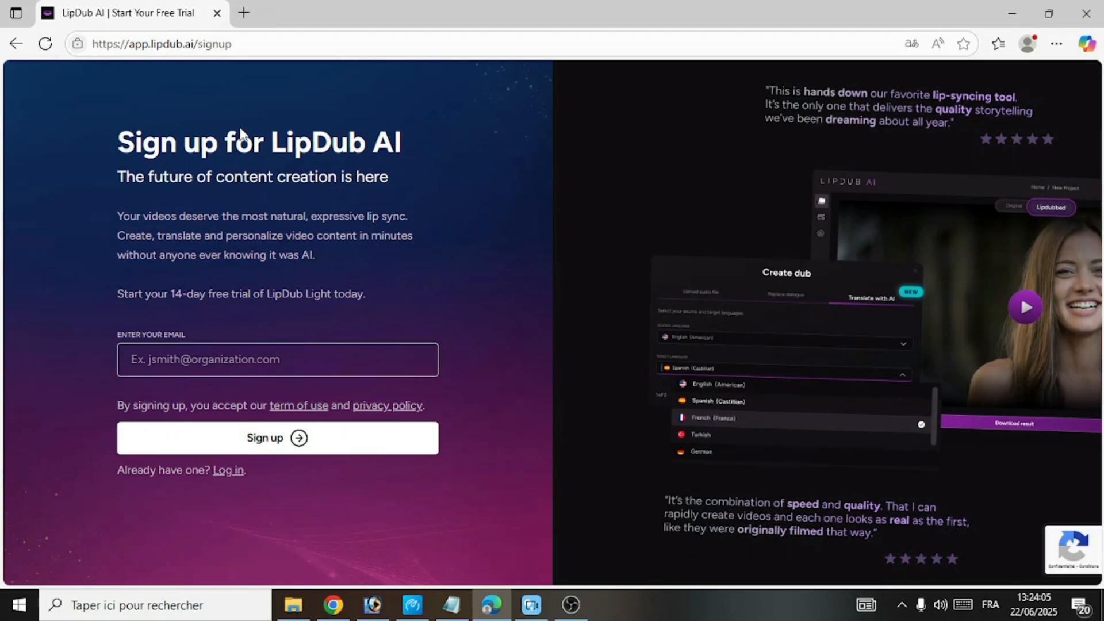
# - Log in to the existing LipDub account with its email and password, and dismiss the browser's offer to save the password
pyautogui.click(240, 478)
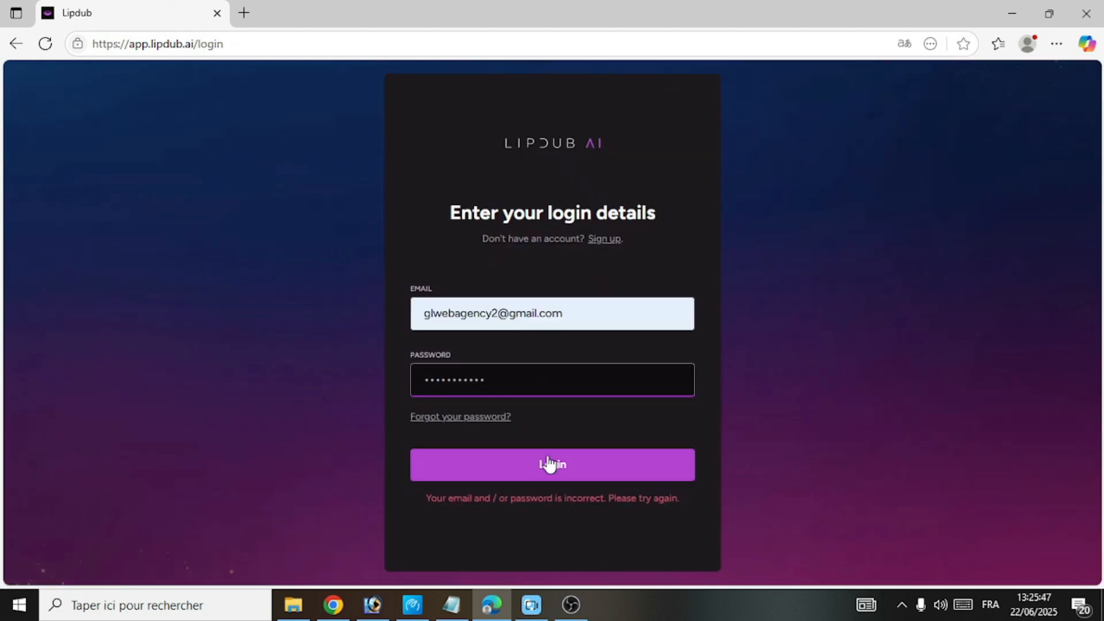
pyautogui.click(549, 464)
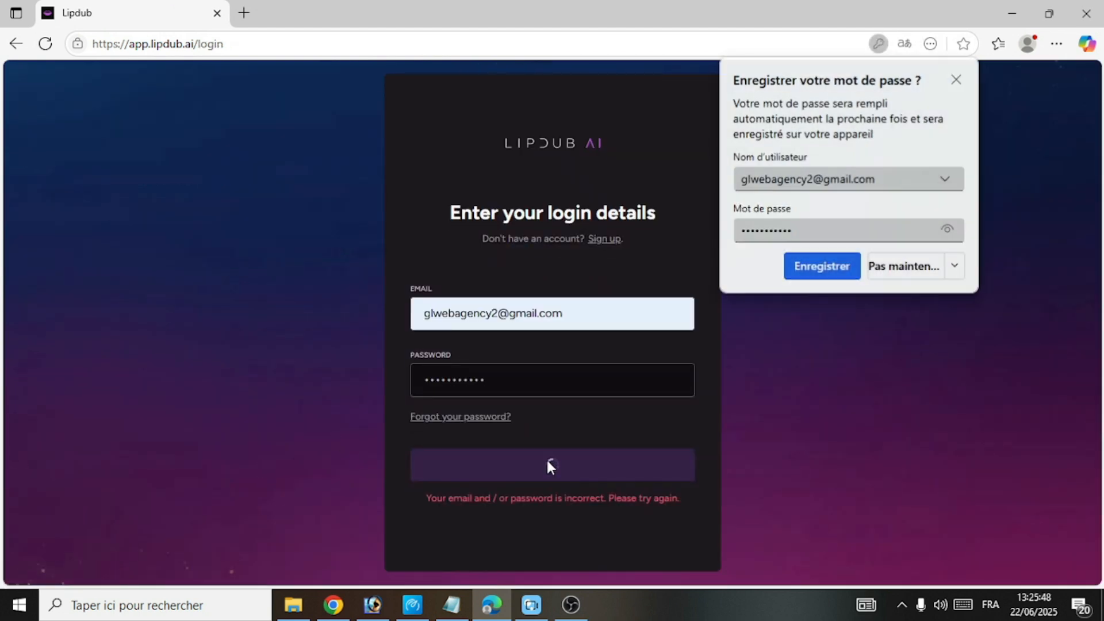
pyautogui.click(958, 79)
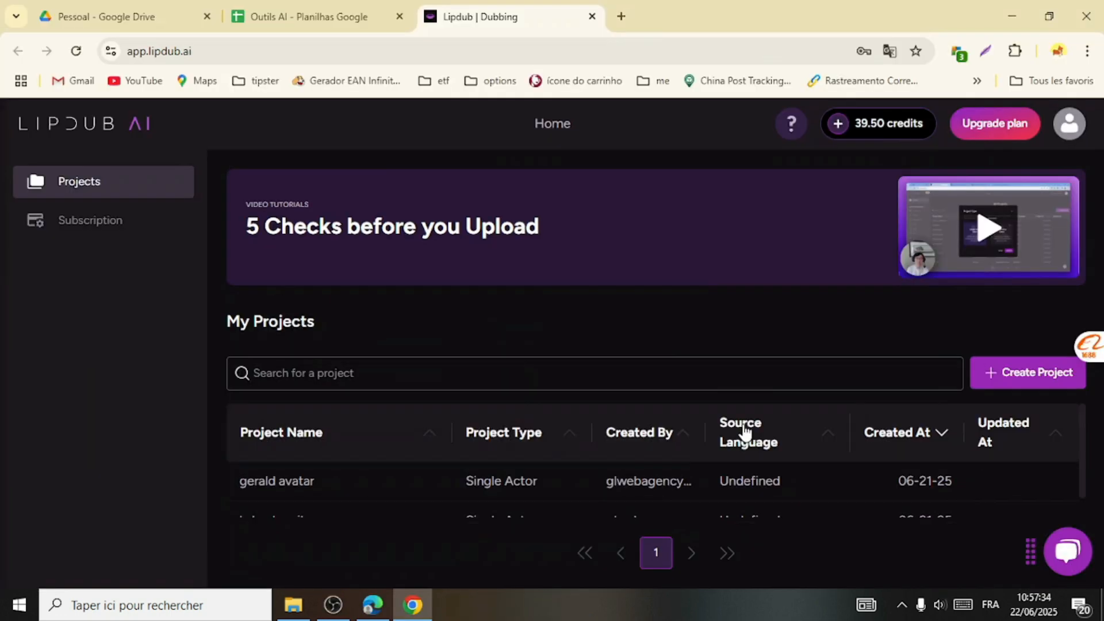
# - Create a new single actor video project named "mon avatar"
pyautogui.click(1033, 375)
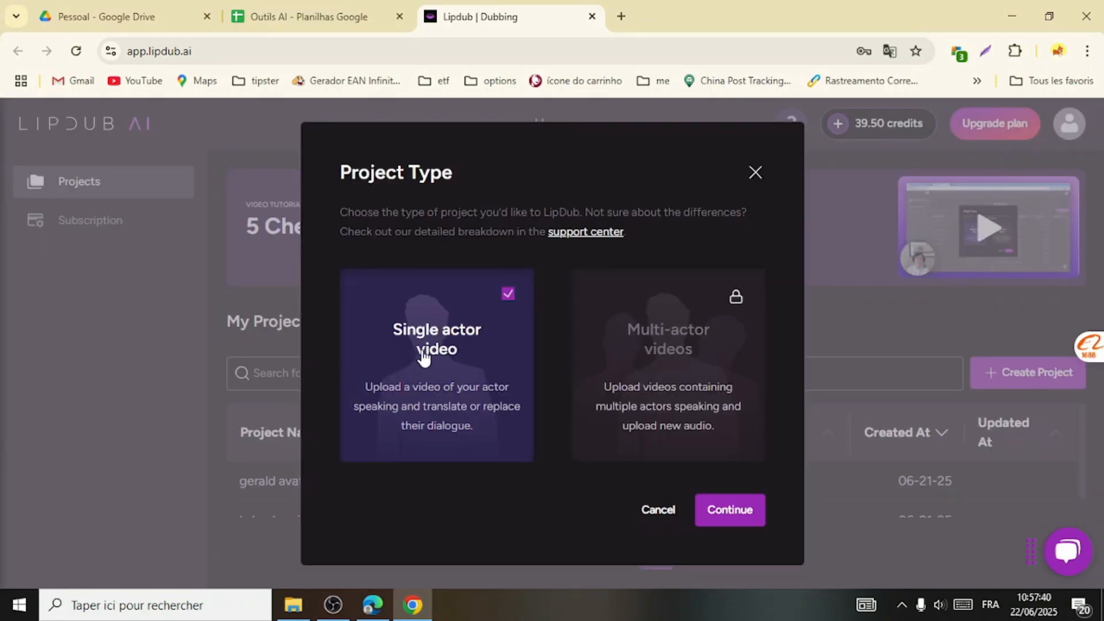
pyautogui.click(711, 512)
pyautogui.click(373, 348)
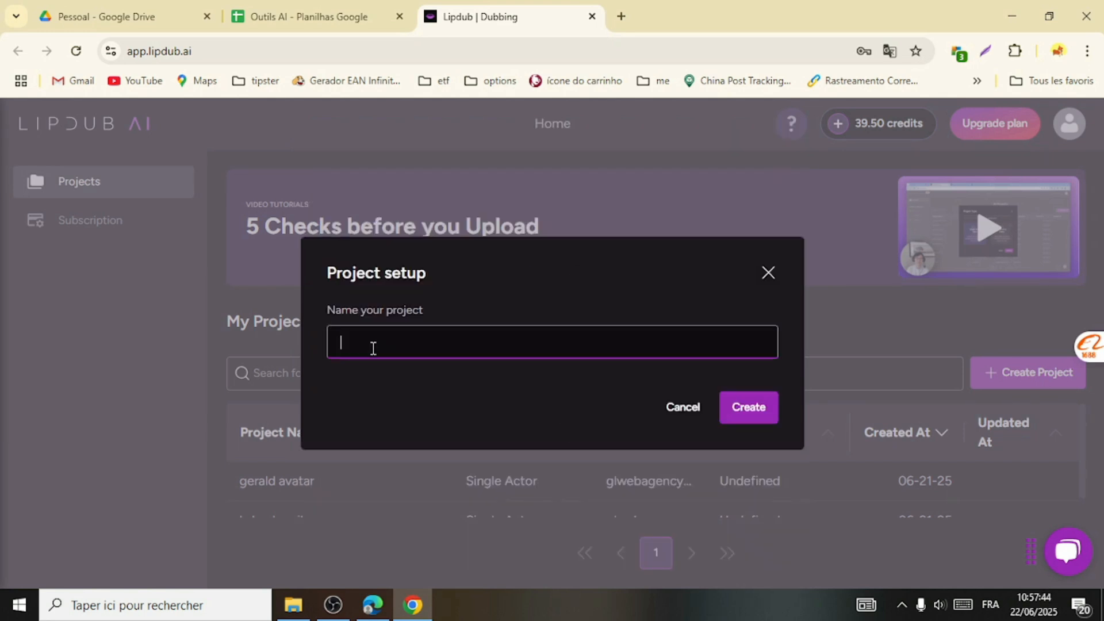
pyautogui.write('mon avatar')
pyautogui.click(749, 419)
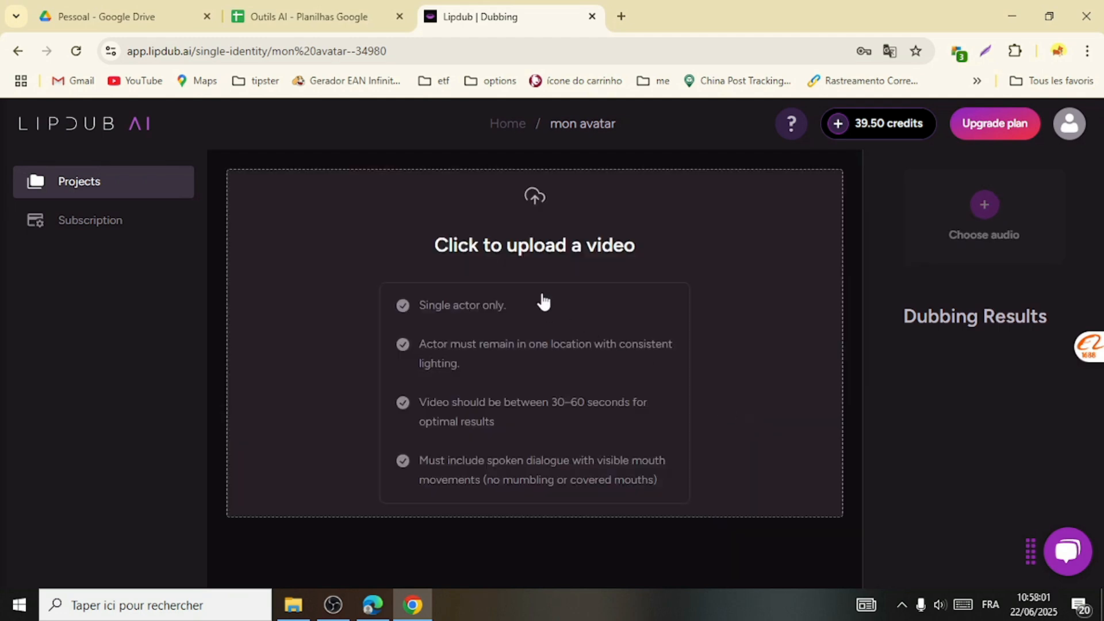
pyautogui.click(535, 237)
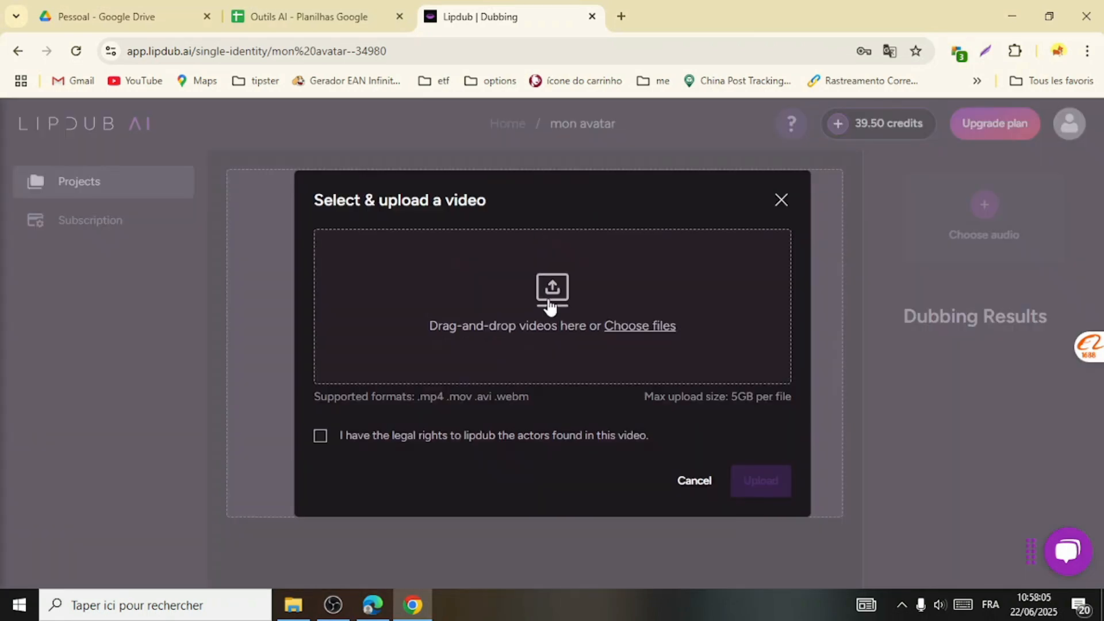
pyautogui.click(319, 437)
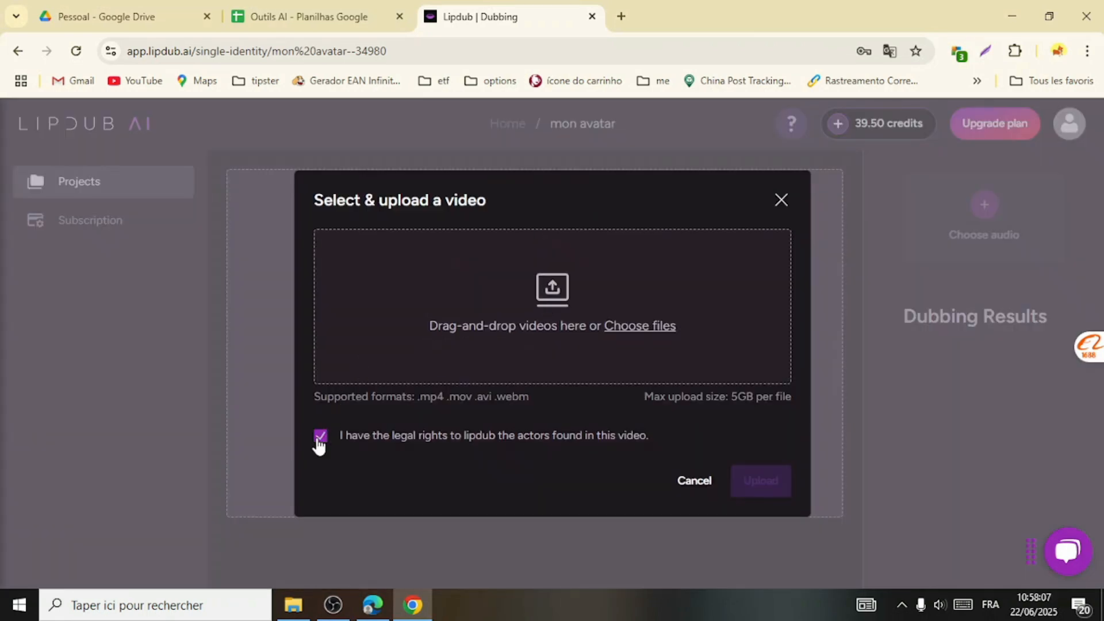
pyautogui.click(533, 287)
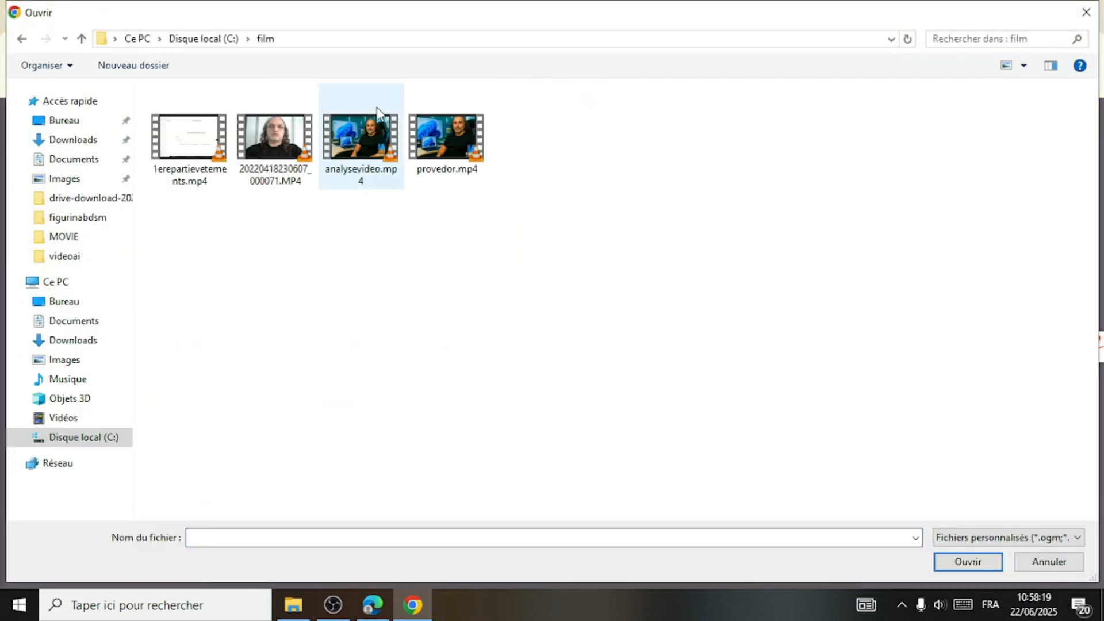
pyautogui.click(273, 138)
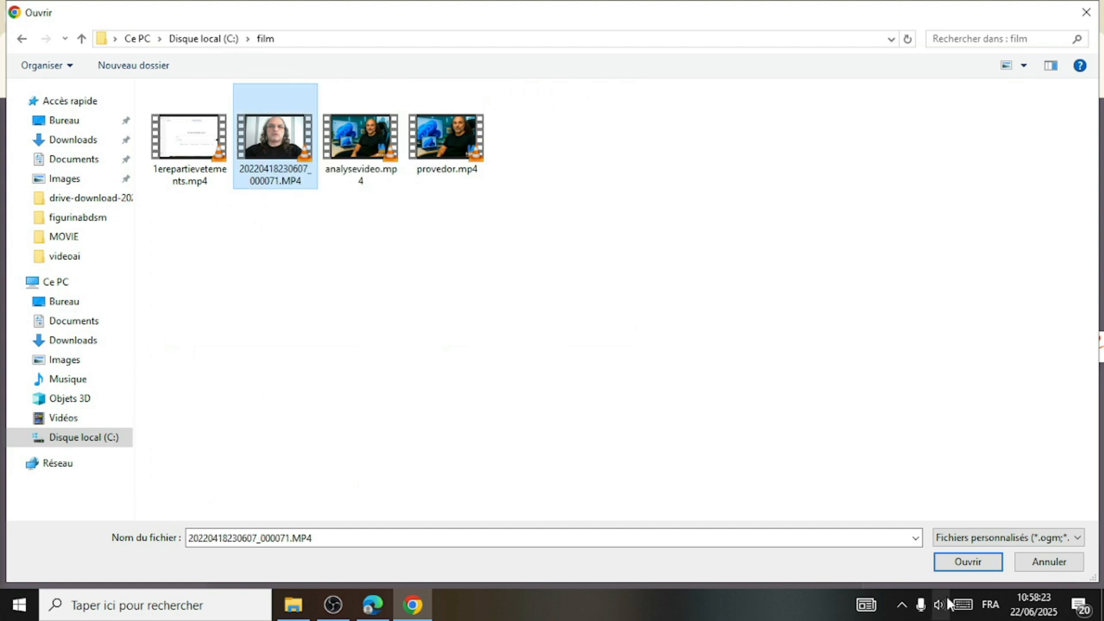
pyautogui.click(967, 560)
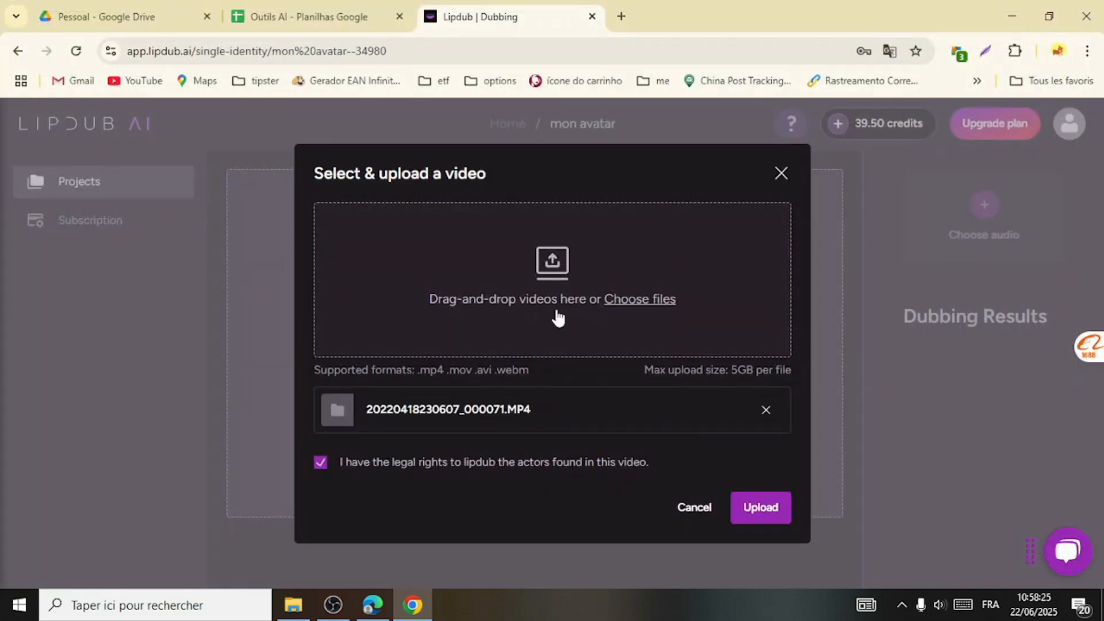
pyautogui.click(762, 508)
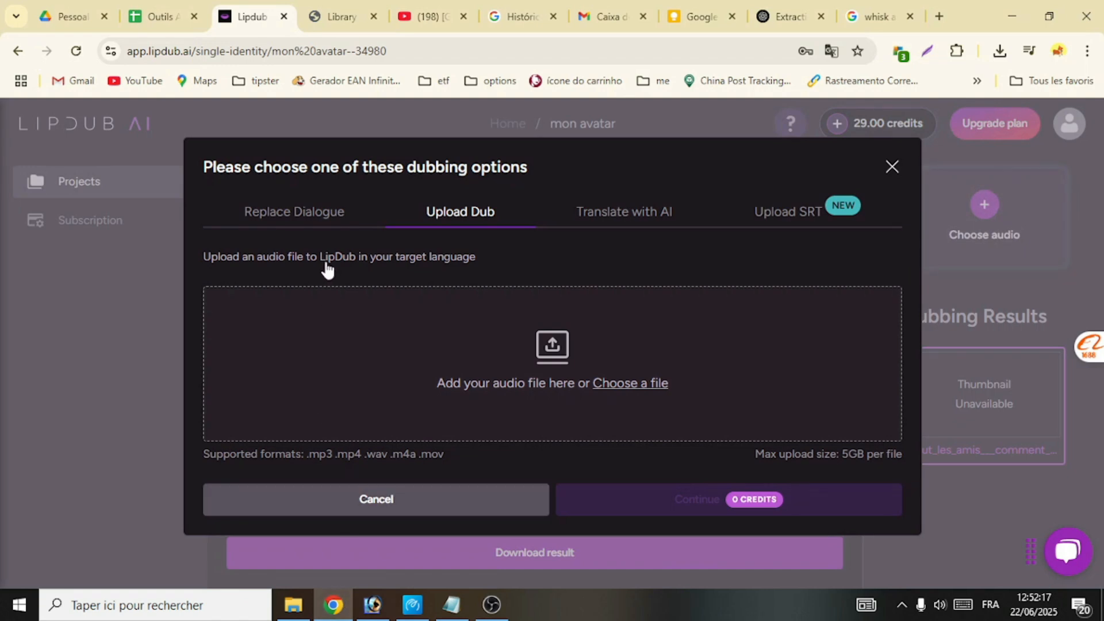
# - Examine the dubbing options Replace Dialogue, Upload Dub, Translate with AI and Upload SRT, including the SRT voice settings
pyautogui.click(329, 222)
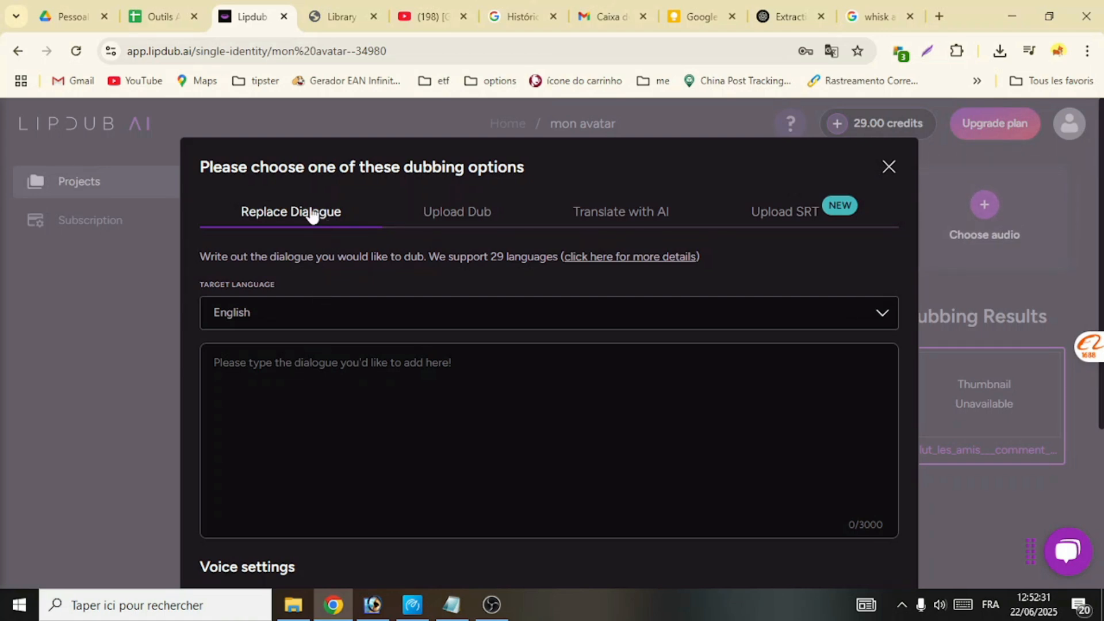
pyautogui.click(472, 219)
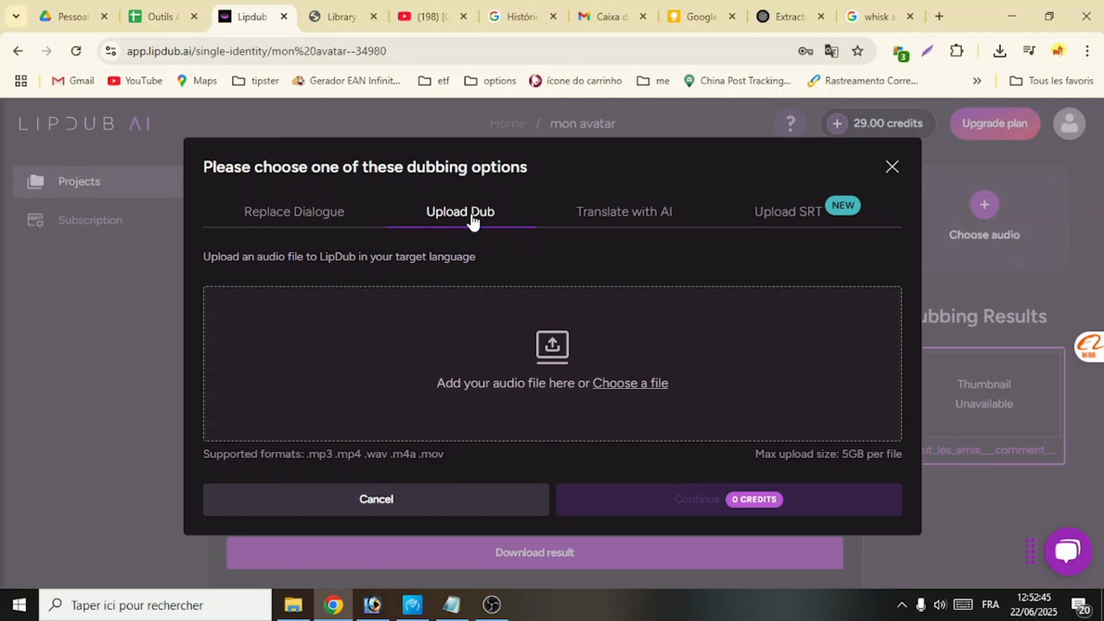
pyautogui.click(621, 219)
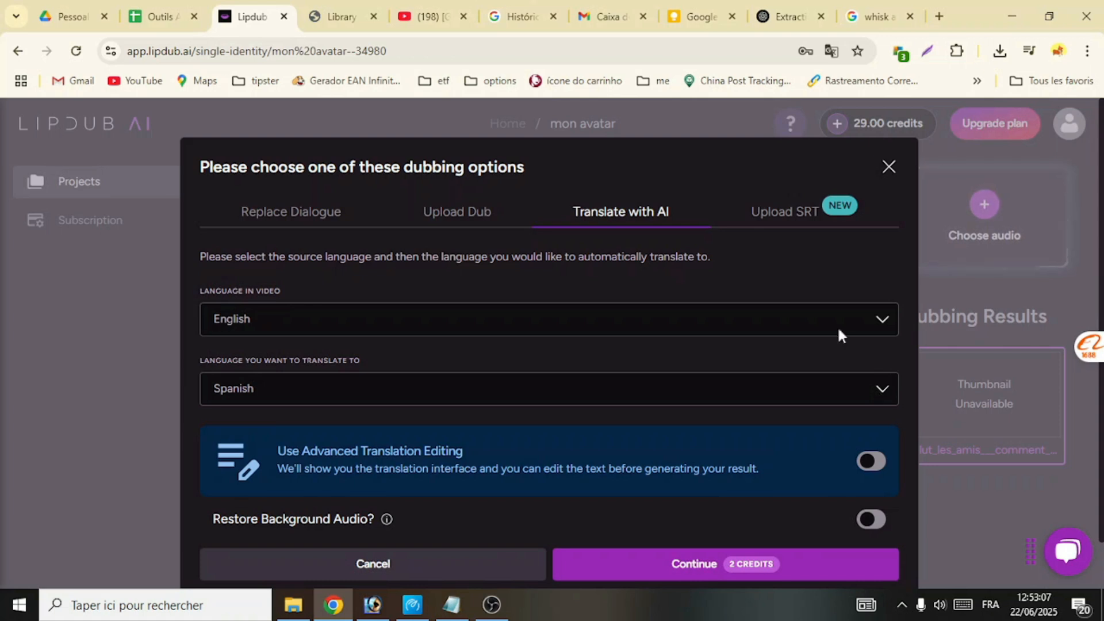
pyautogui.click(783, 221)
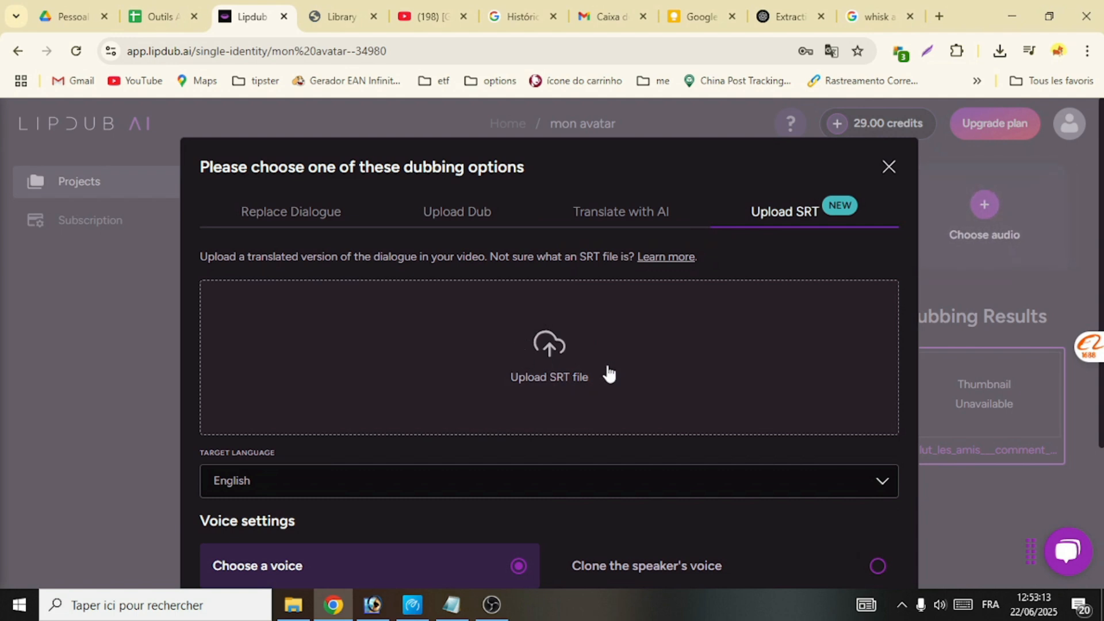
pyautogui.scroll(-3, 798, 481)
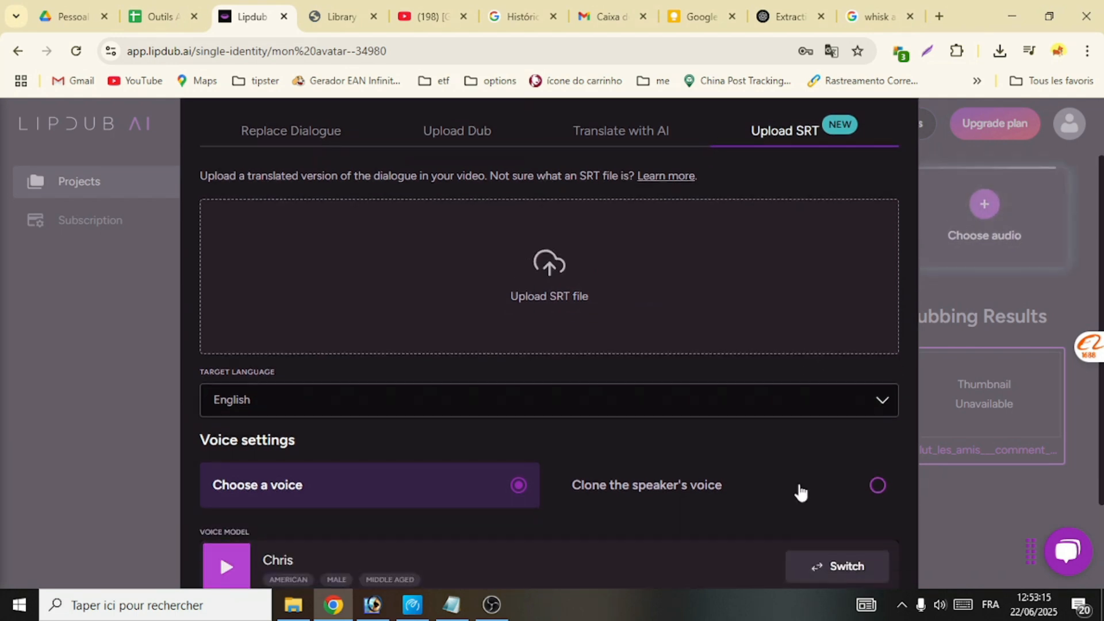
pyautogui.scroll(2, 800, 493)
pyautogui.scroll(-4, 795, 493)
pyautogui.scroll(3, 795, 492)
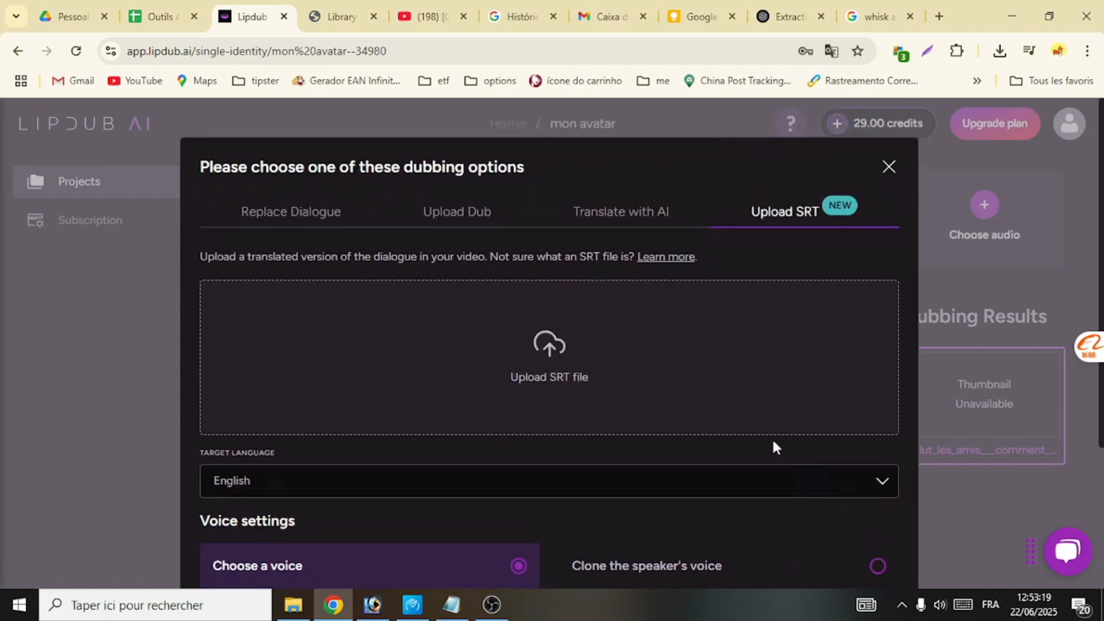
pyautogui.click(613, 214)
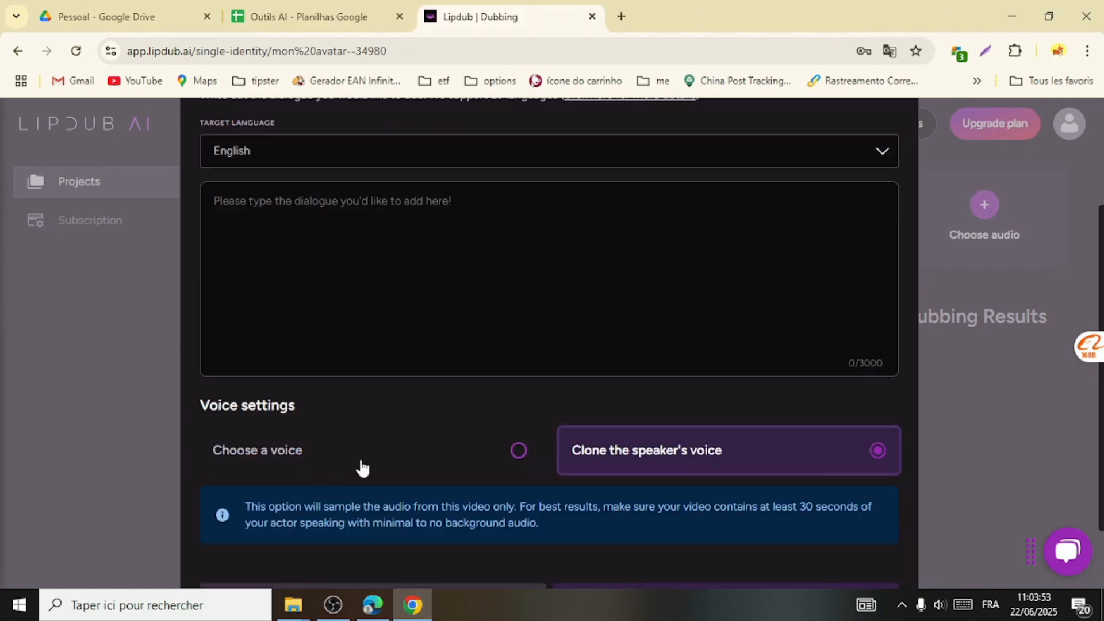
# - For the replacement dialogue, use a chosen voice instead of cloning the speaker's, and set the target language to French
pyautogui.click(361, 454)
pyautogui.scroll(3, 390, 391)
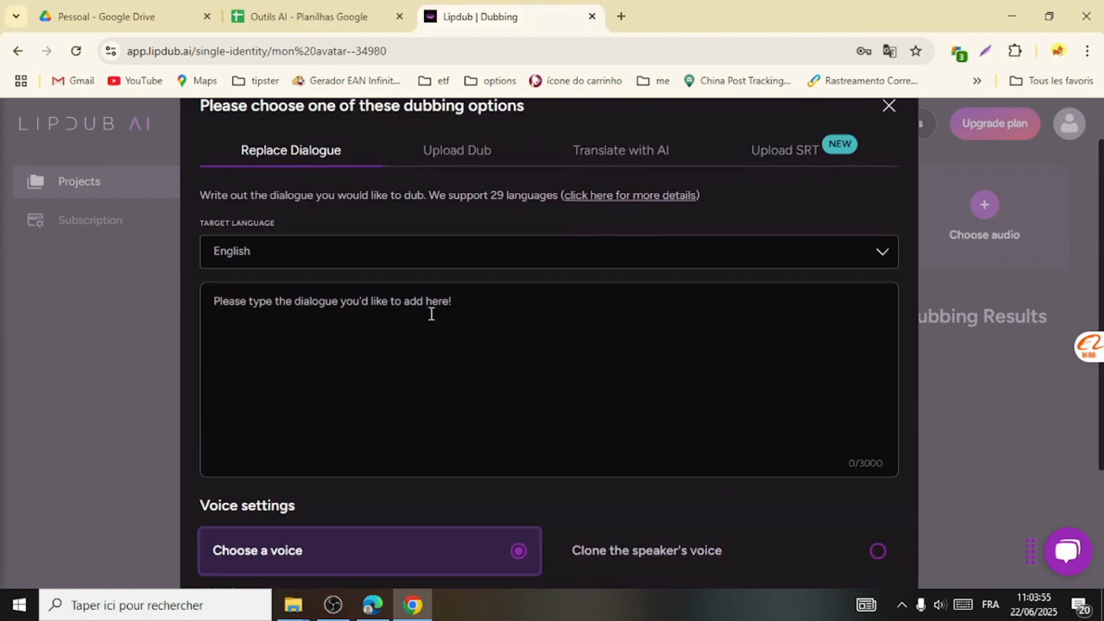
pyautogui.click(293, 317)
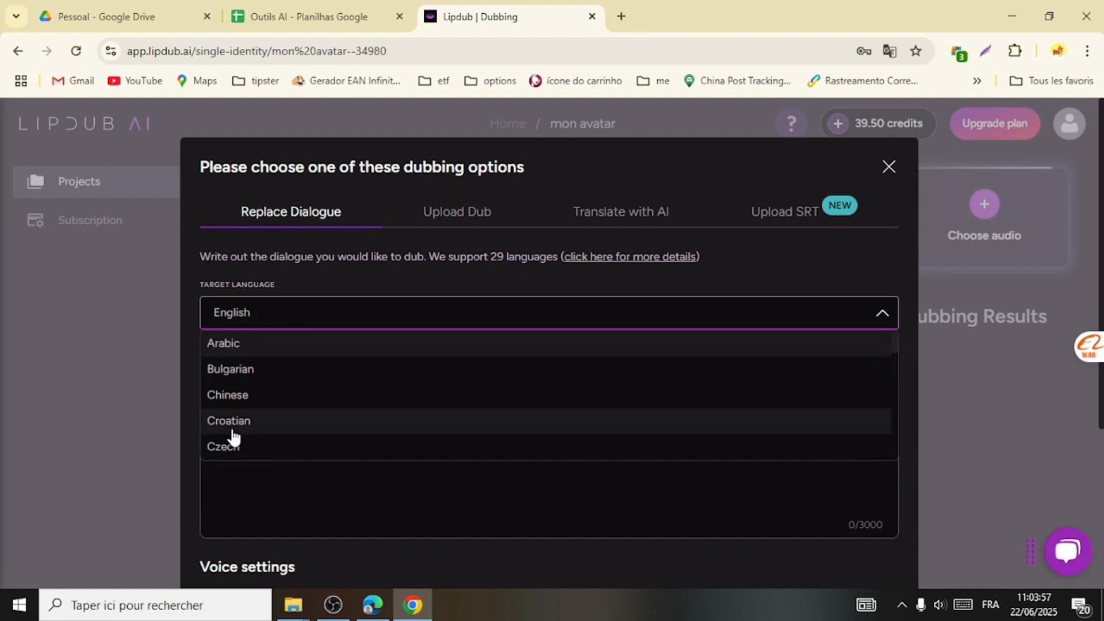
pyautogui.scroll(-2, 240, 435)
pyautogui.scroll(-3, 240, 435)
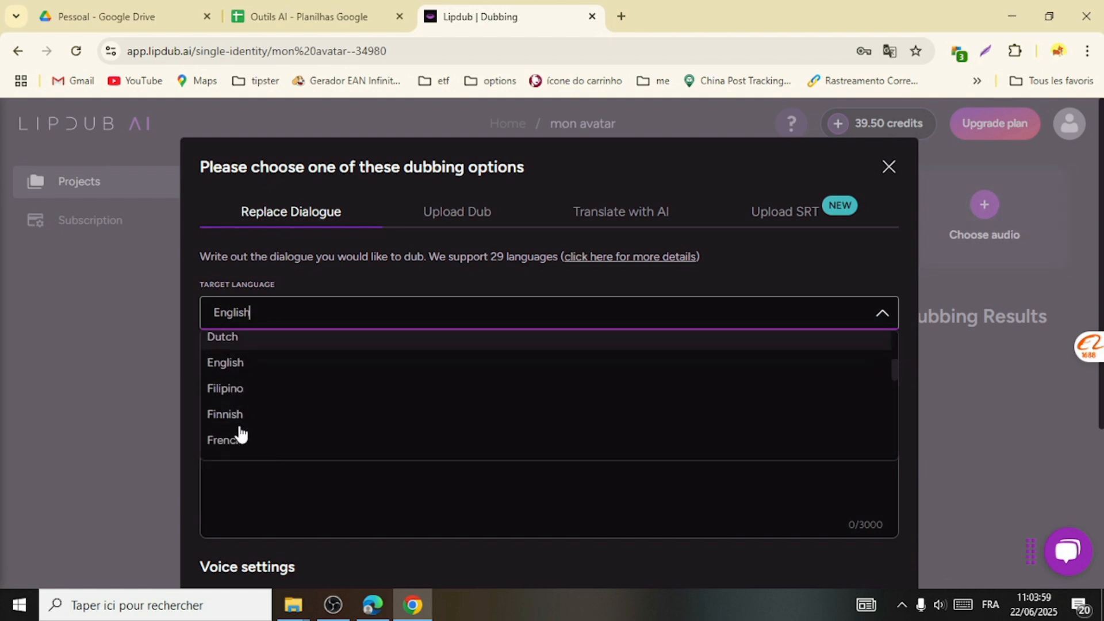
pyautogui.click(239, 439)
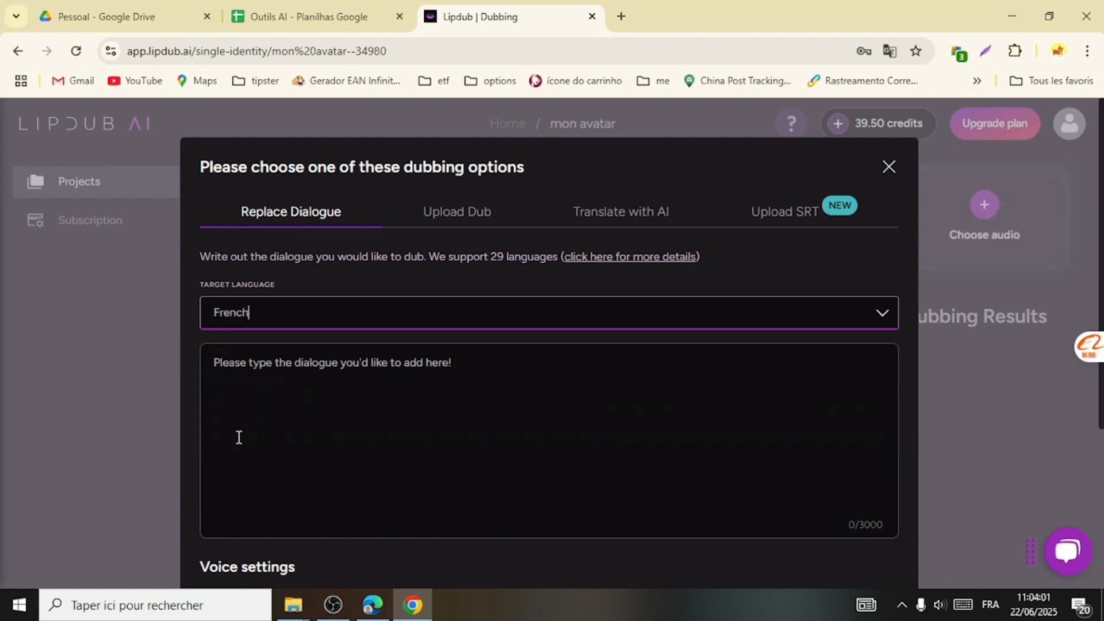
# - Enter the French dialogue from "Salut les amis , comment trouvez vous mon nouvel avatar ?" through "Bisous les 27!"
pyautogui.click(312, 372)
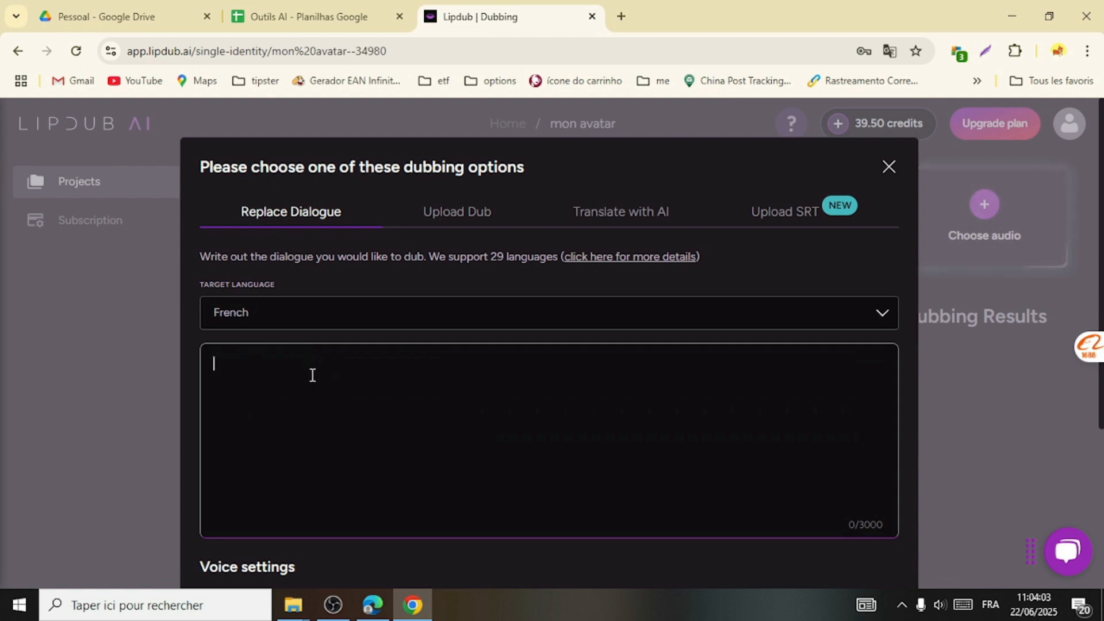
pyautogui.write('Sal')
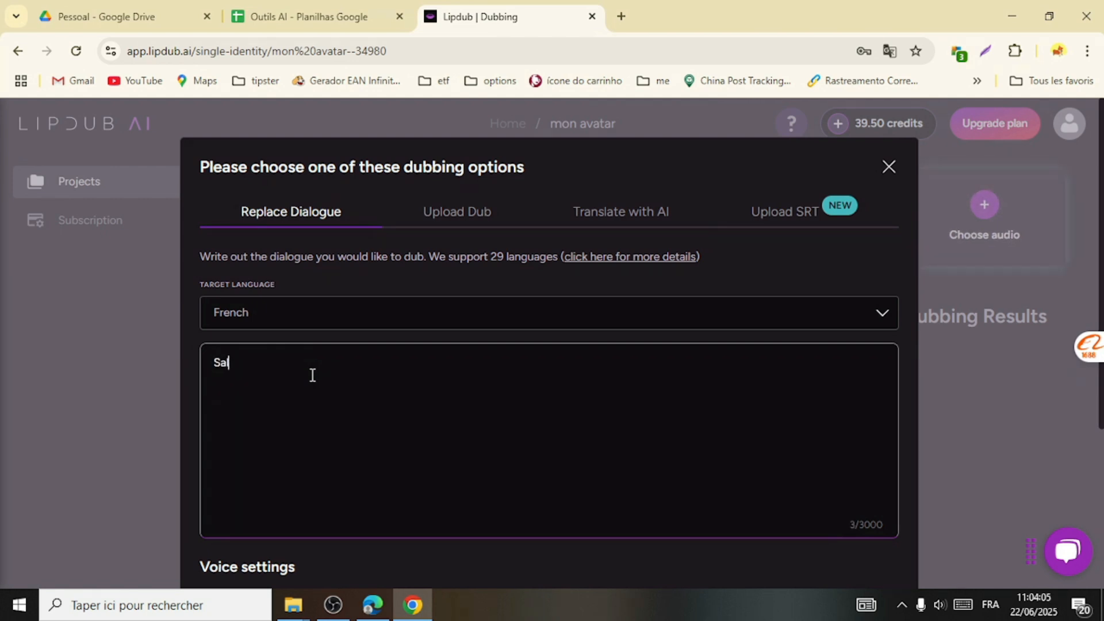
pyautogui.write('ut les amis')
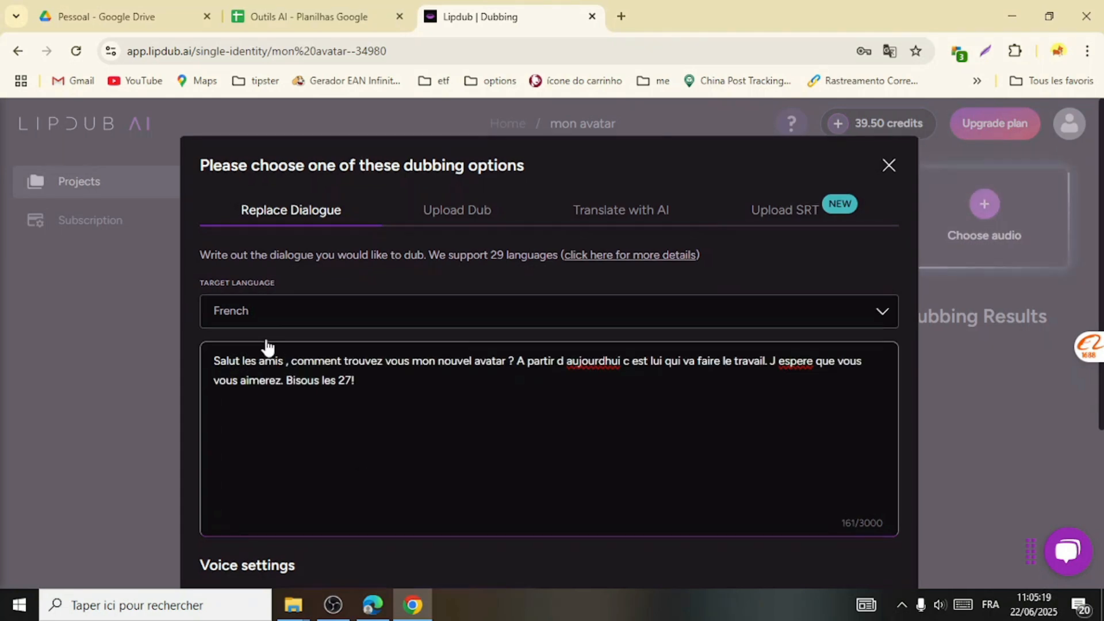
# - Open the list of French voices to switch the voice model, and filter it by gender Male and age Old
pyautogui.scroll(-4, 265, 347)
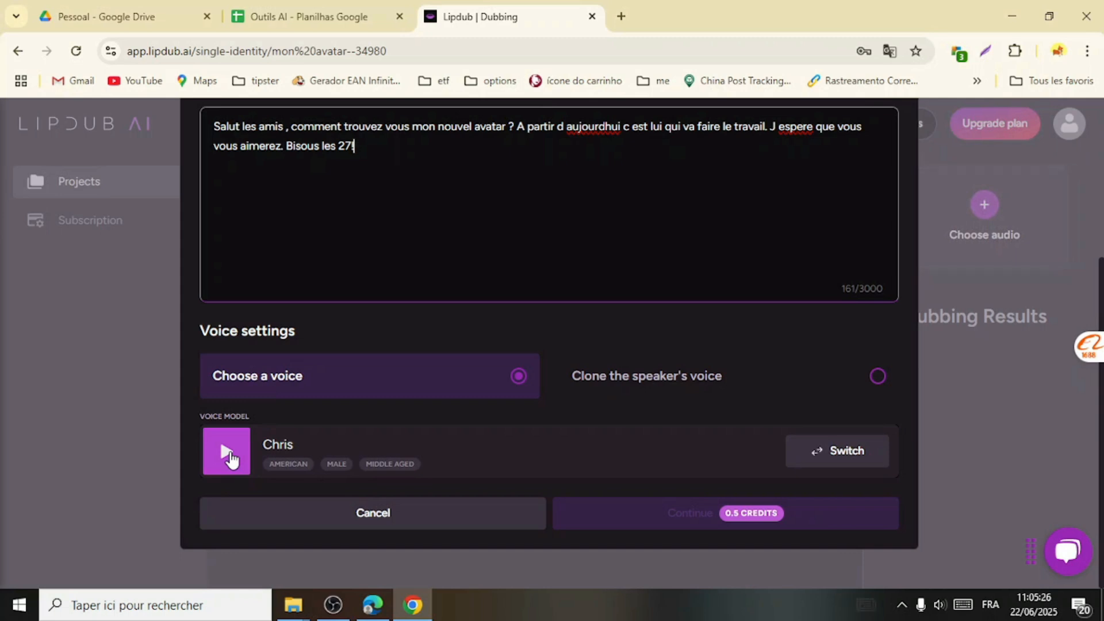
pyautogui.click(848, 454)
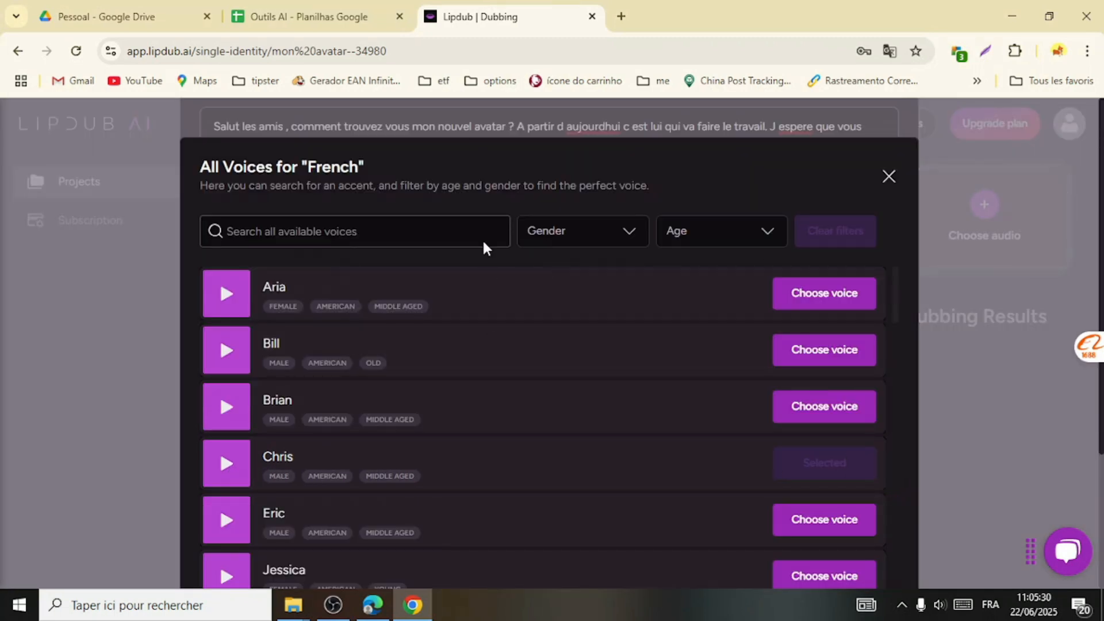
pyautogui.click(434, 233)
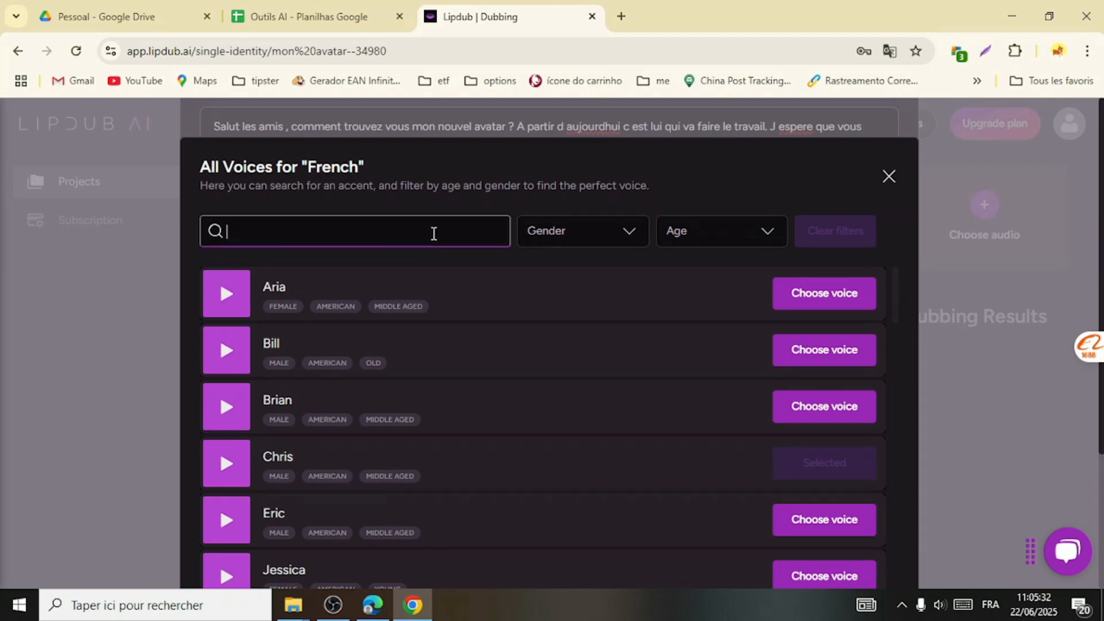
pyautogui.click(630, 234)
pyautogui.click(533, 286)
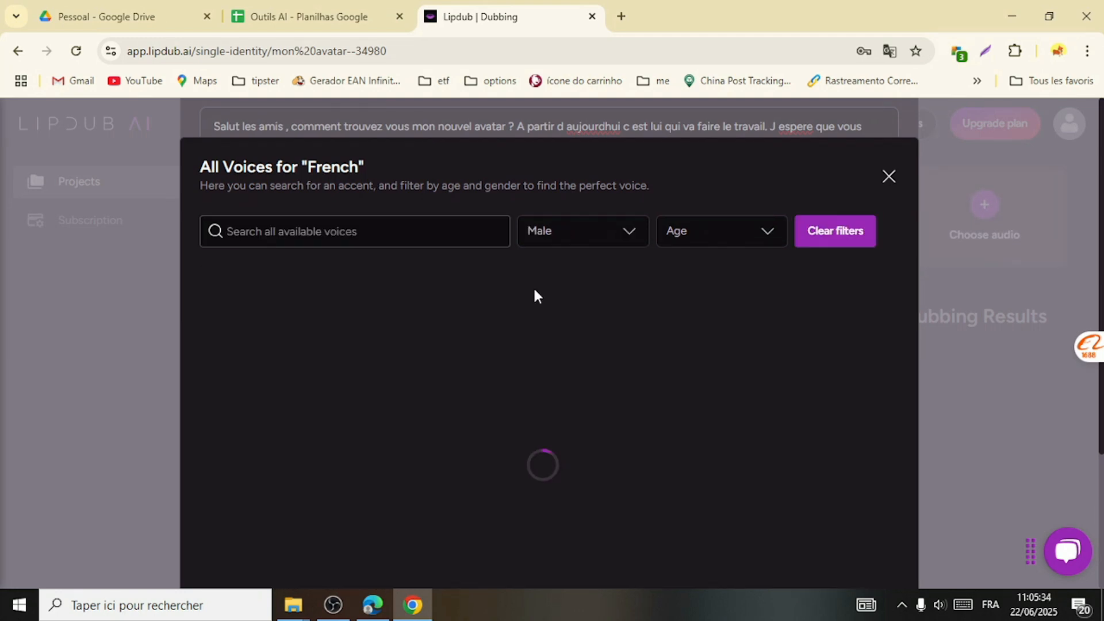
pyautogui.click(765, 231)
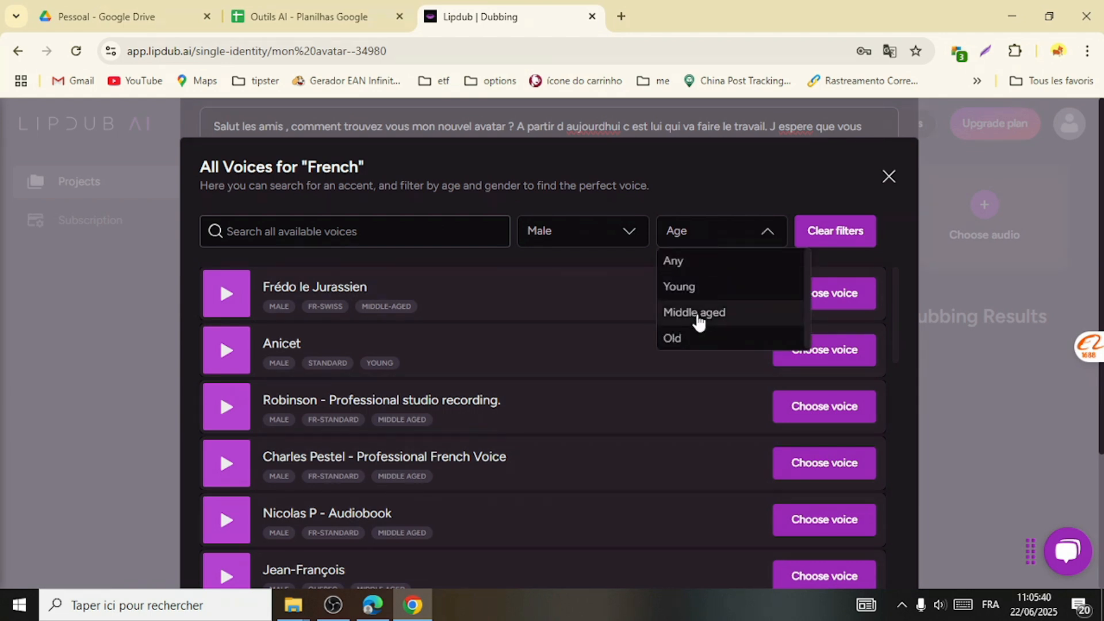
pyautogui.click(667, 339)
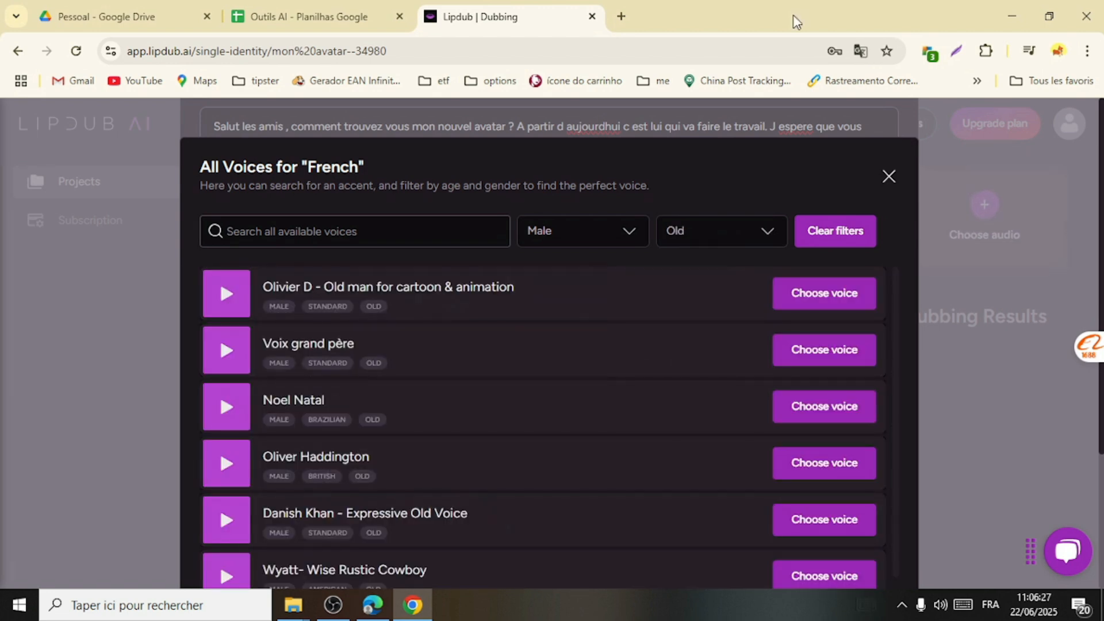
# - Preview the "Old man for cartoon & animation" voice, and the "Professional French Voice" among middle-aged male voices matching "french"
pyautogui.click(219, 308)
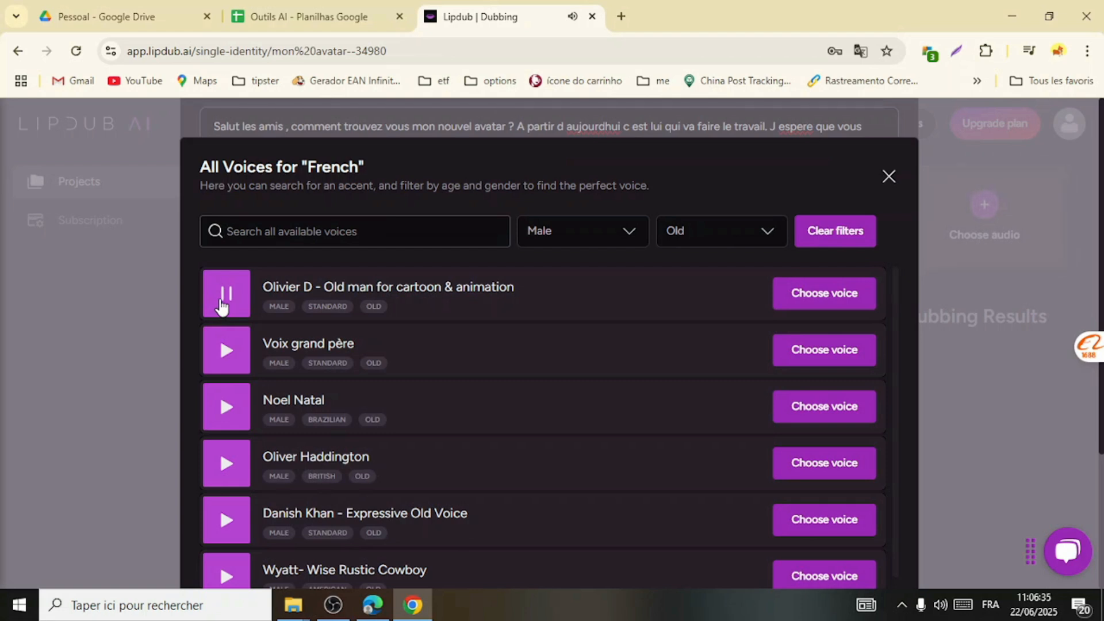
pyautogui.click(222, 306)
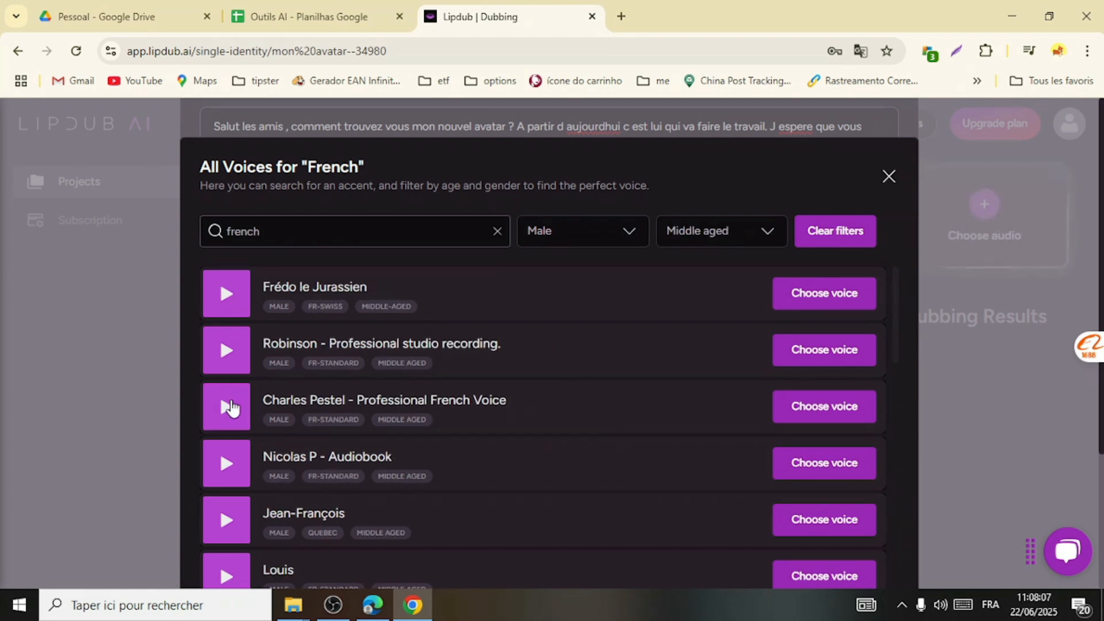
pyautogui.click(229, 412)
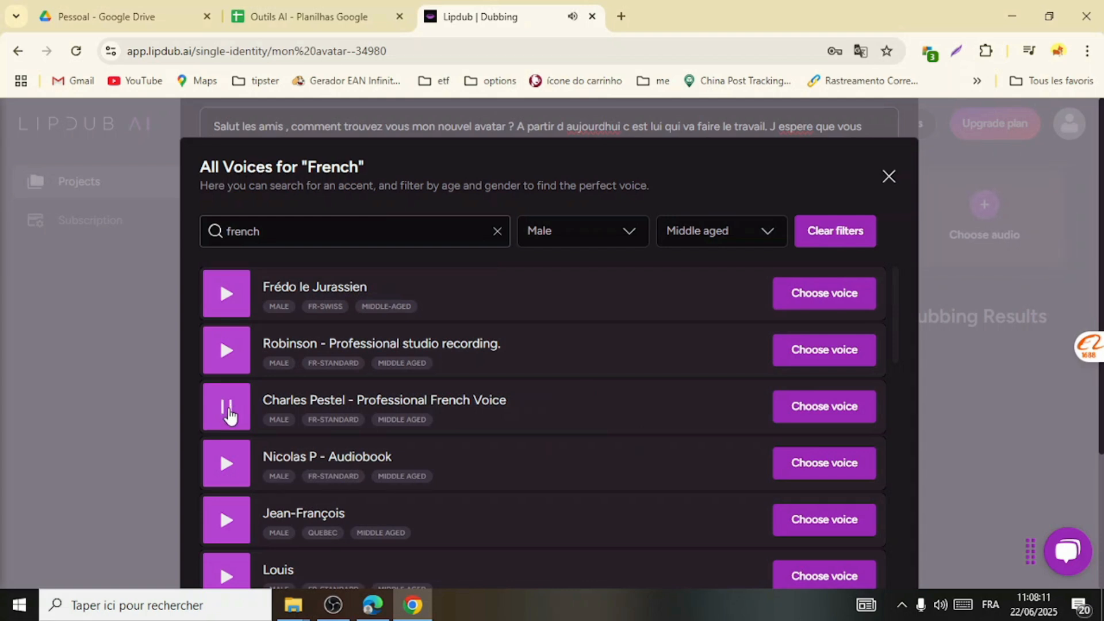
# - Stop the preview, choose the middle-aged "Professional French Voice" as the voice model, and generate the dialogue audio
pyautogui.click(231, 415)
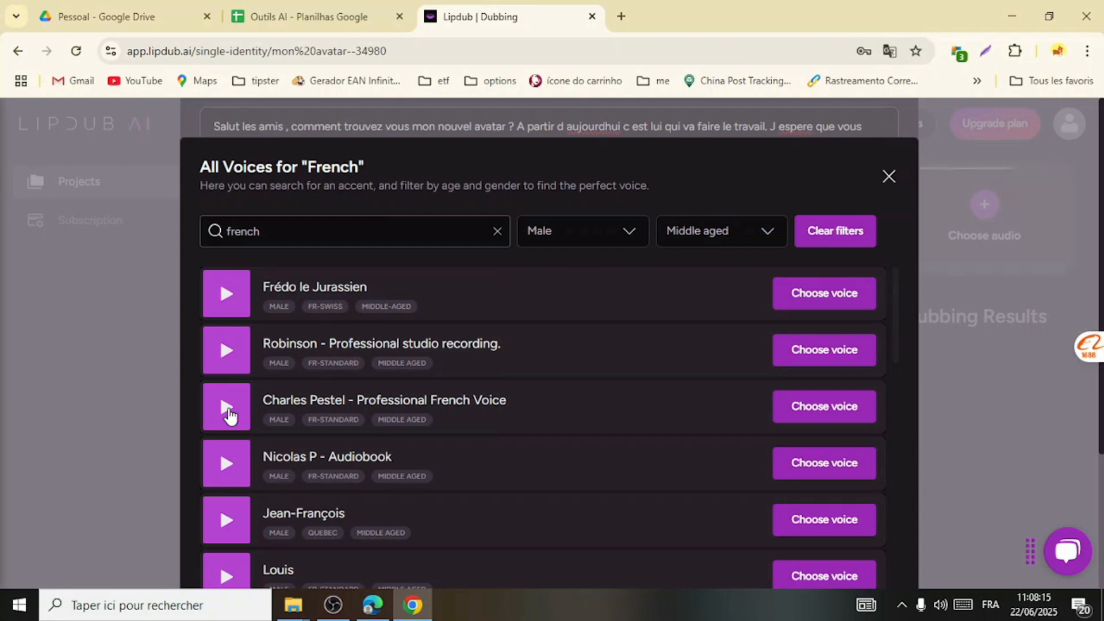
pyautogui.click(823, 406)
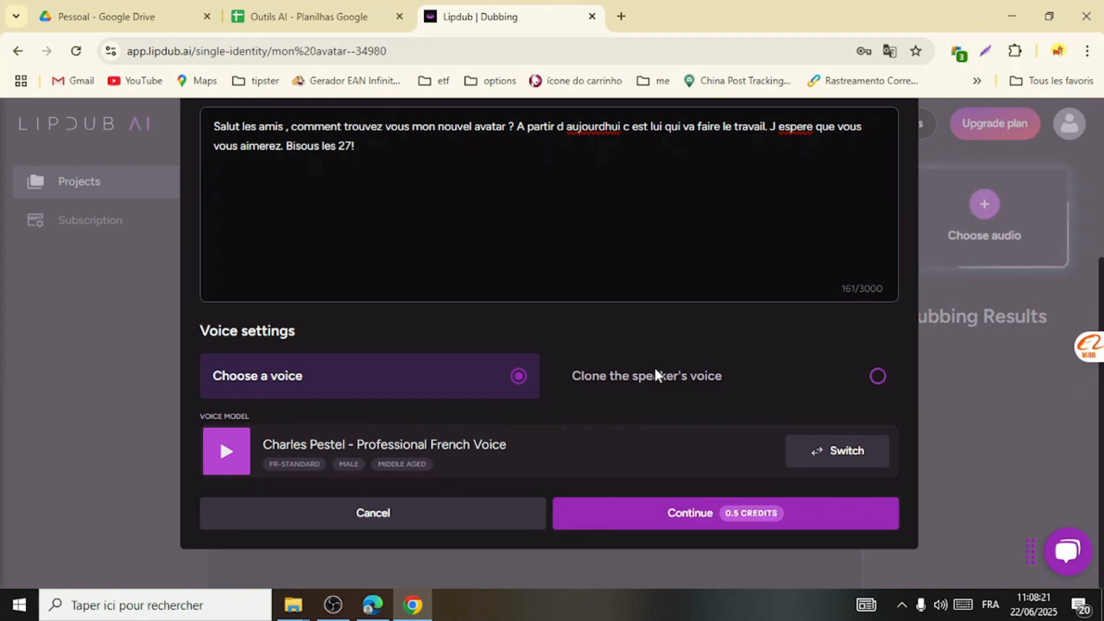
pyautogui.scroll(4, 602, 308)
pyautogui.scroll(-4, 685, 471)
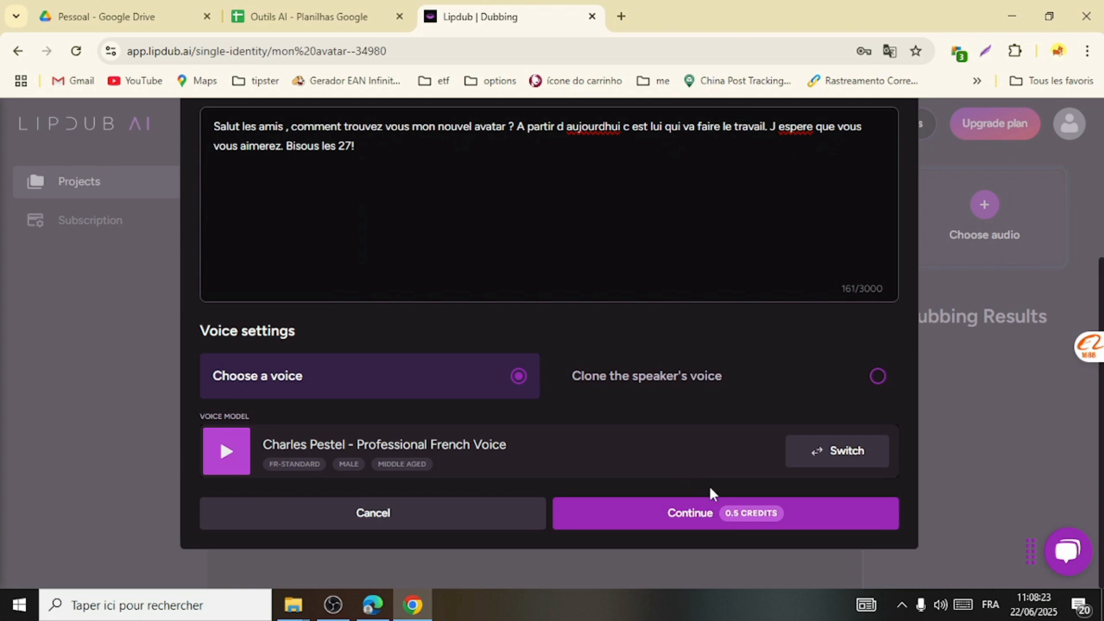
pyautogui.click(718, 520)
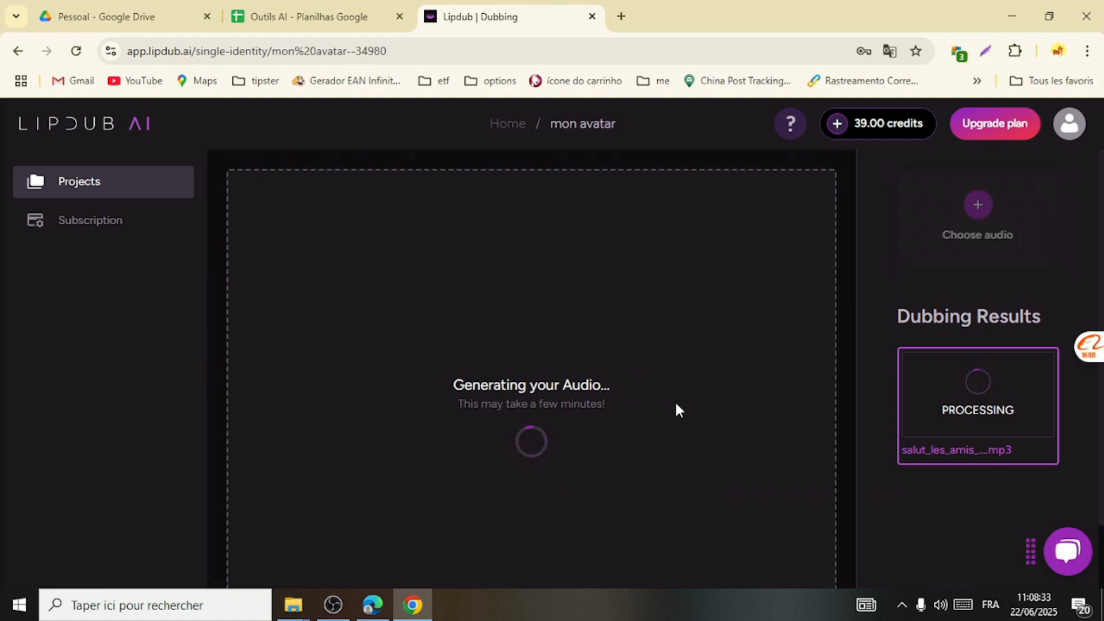
# - Proceed to LipDubbing with the generated French audio
pyautogui.scroll(-2, 676, 404)
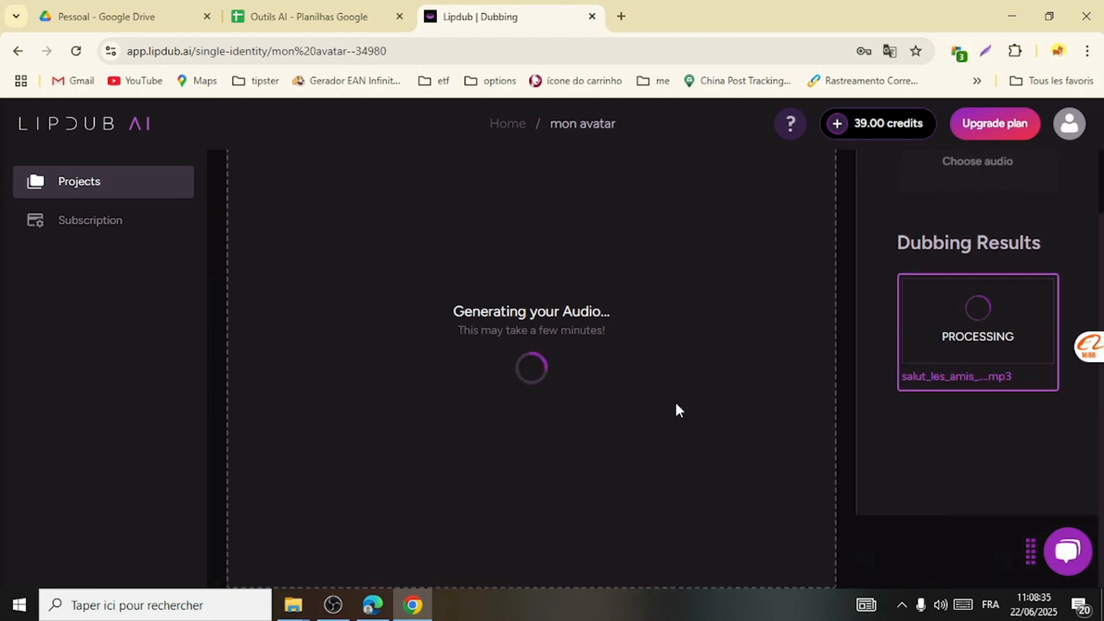
pyautogui.scroll(2, 676, 404)
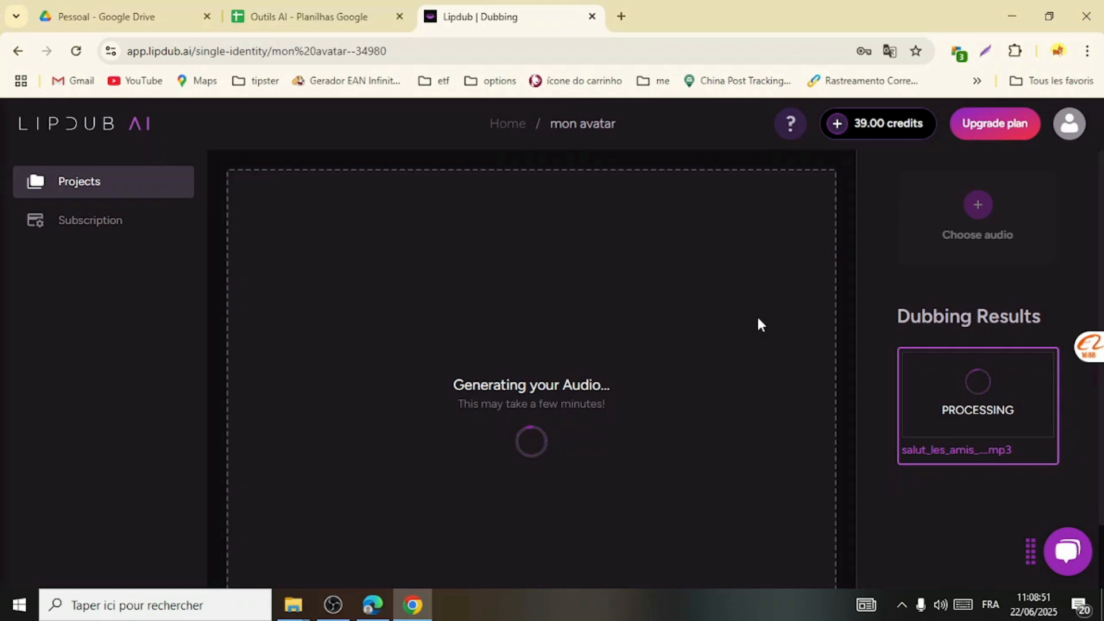
pyautogui.scroll(-1, 758, 320)
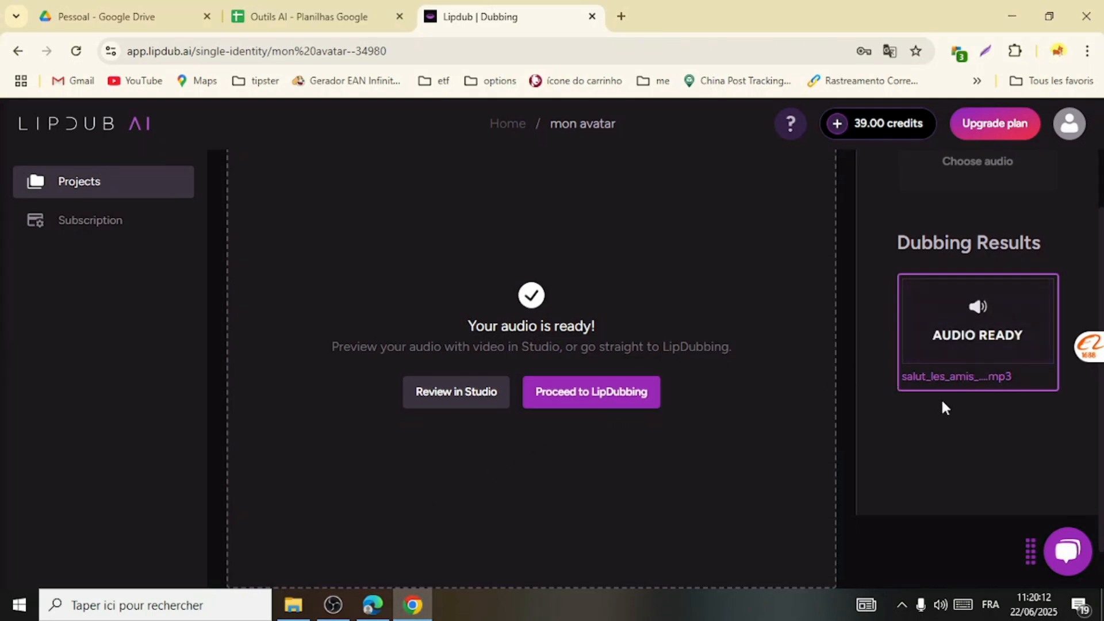
pyautogui.click(587, 393)
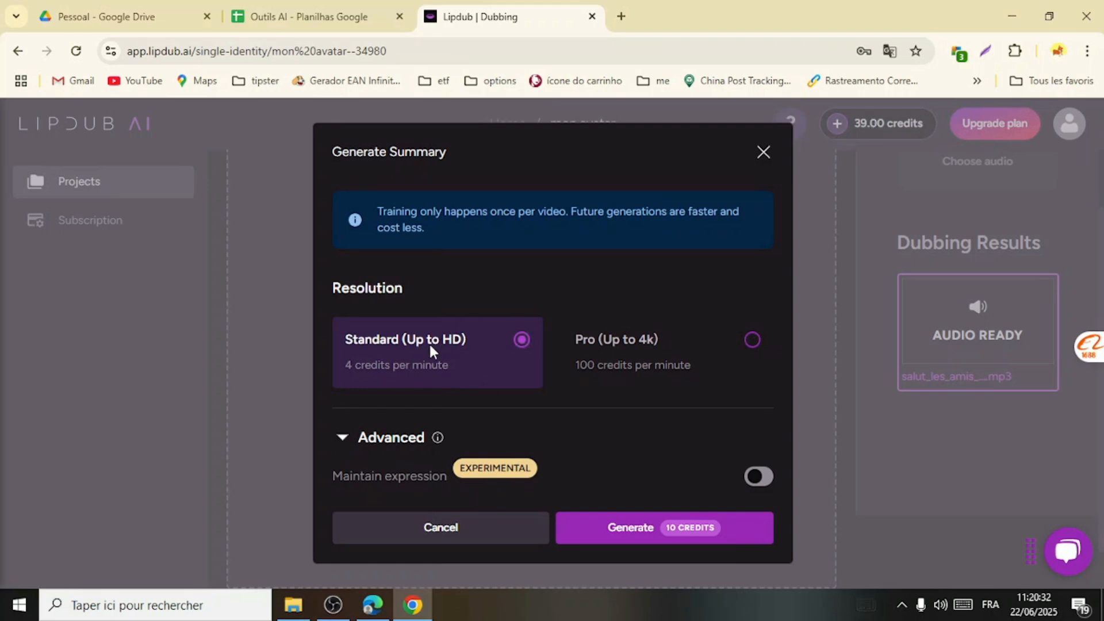
# - Collapse and reopen the advanced generation settings, and try the experimental Maintain expression option
pyautogui.click(342, 442)
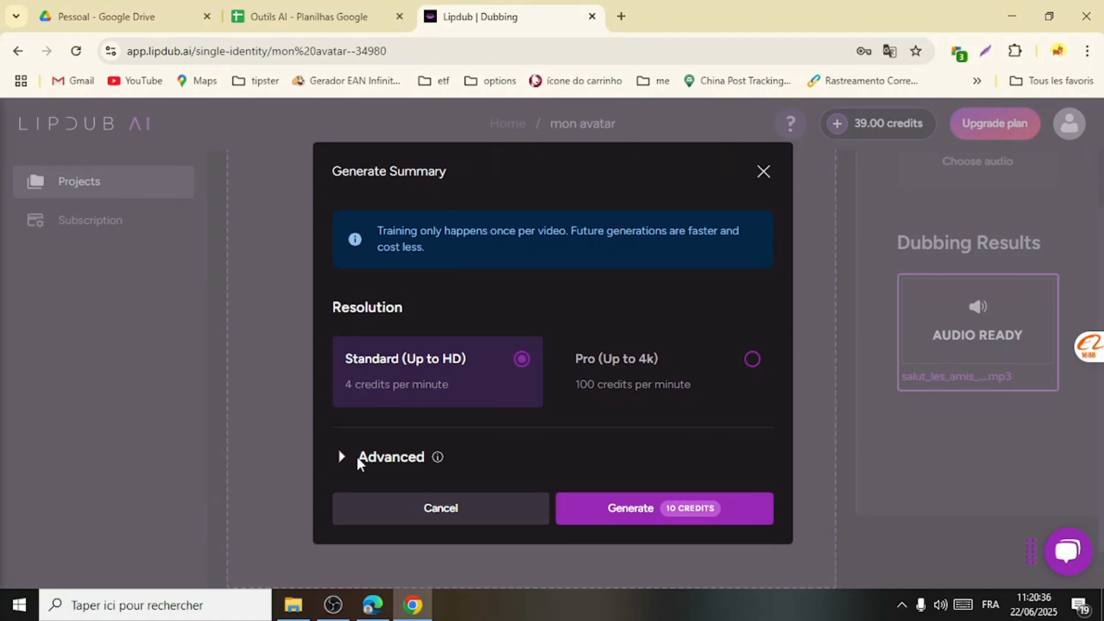
pyautogui.click(339, 458)
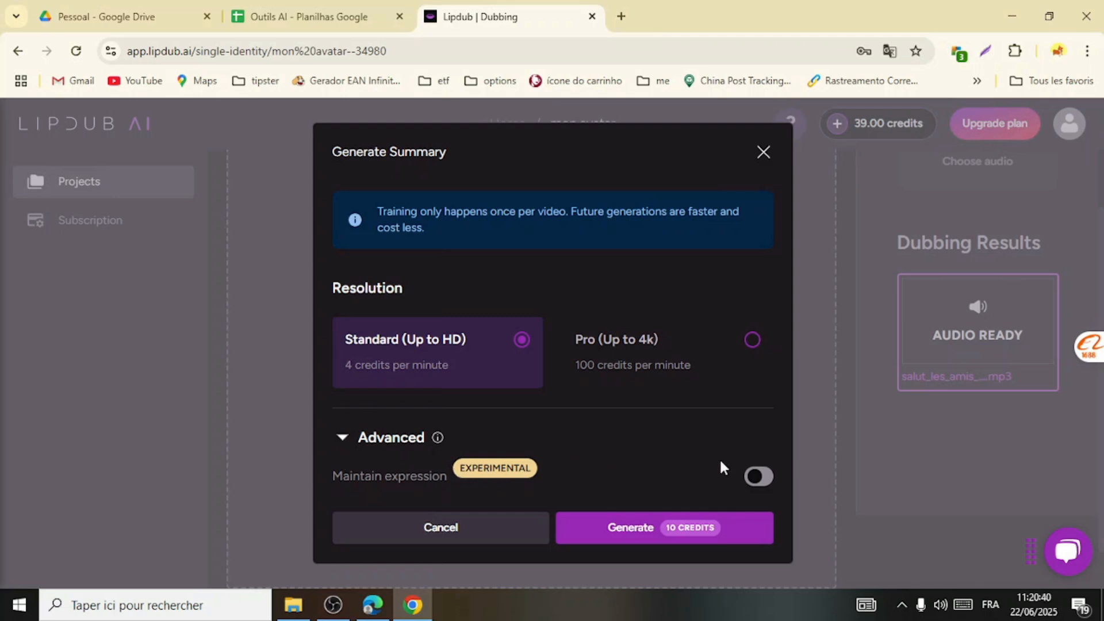
pyautogui.click(760, 479)
pyautogui.click(764, 480)
pyautogui.click(756, 480)
pyautogui.click(755, 480)
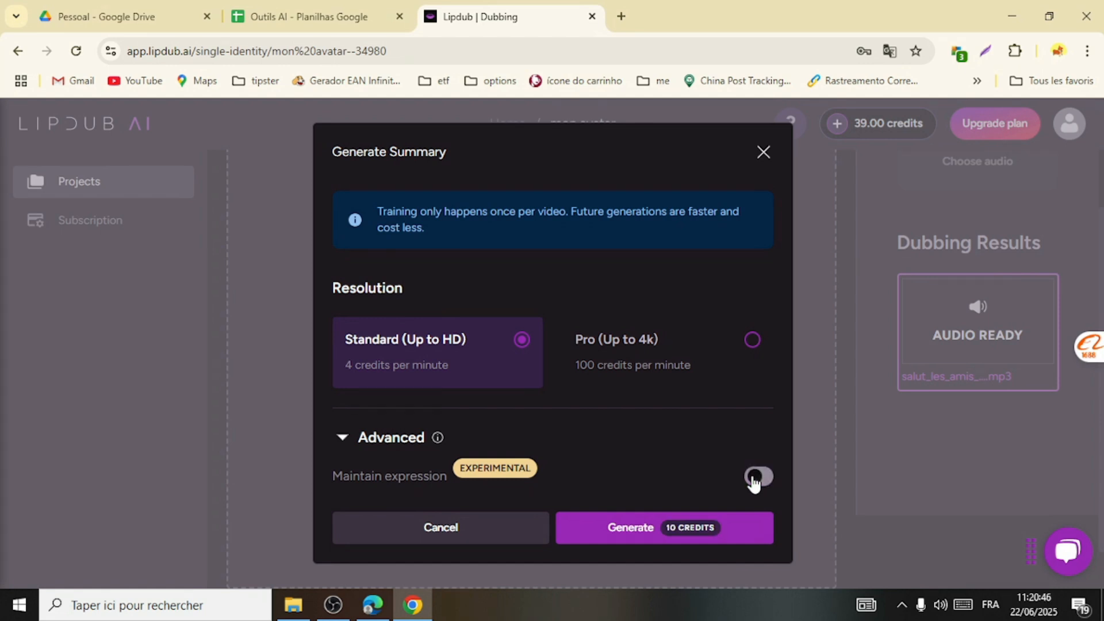
# - Generate the lip-dubbed video at Standard (Up to HD) resolution with Maintain expression off, and download the result
pyautogui.click(664, 535)
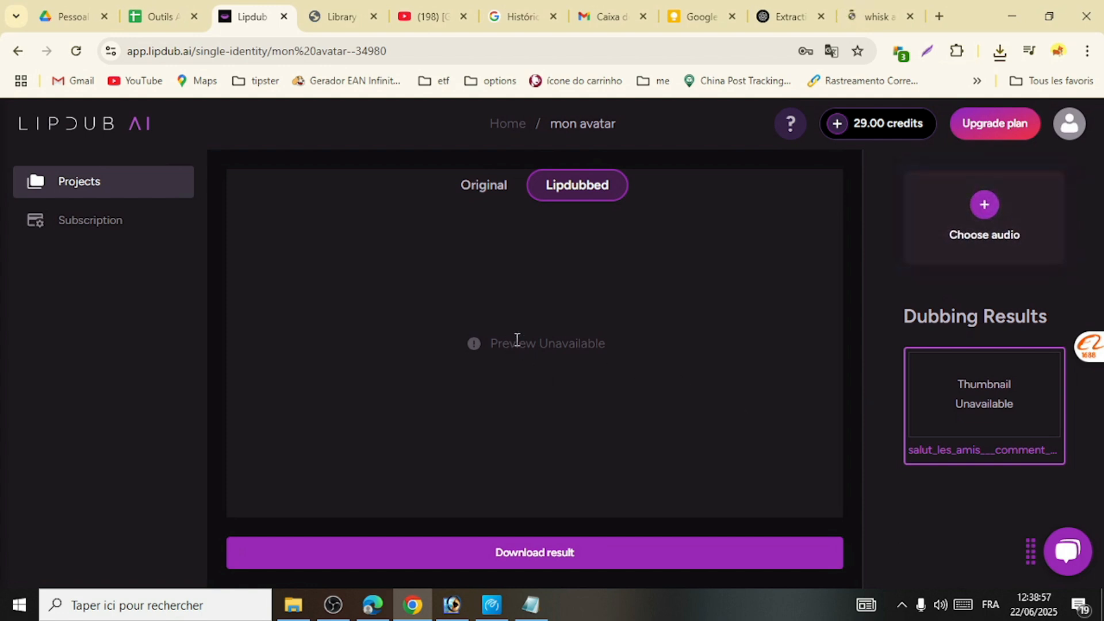
pyautogui.click(541, 552)
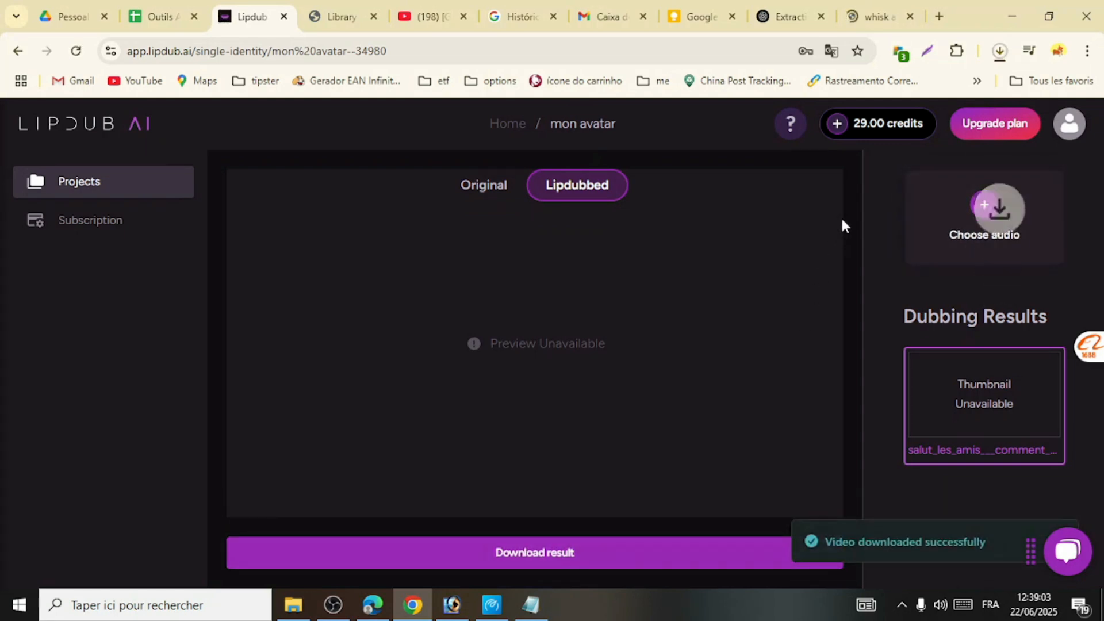
# - Open the latest downloaded lip-dubbed MP4 and play it from the start in Movavi Video Editor Plus
pyautogui.click(1001, 53)
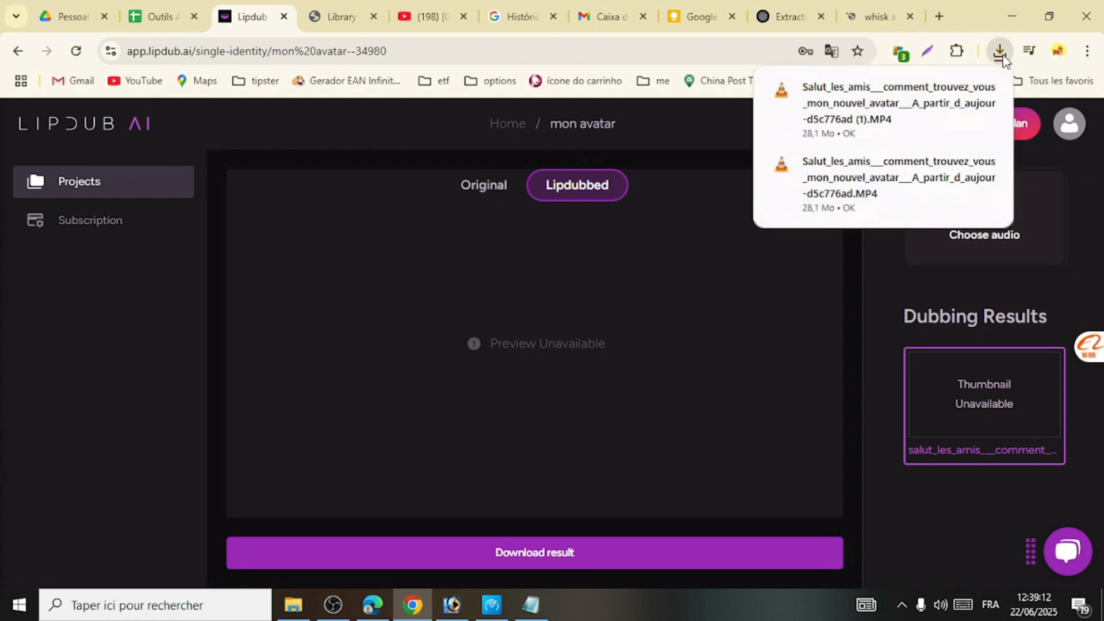
pyautogui.click(892, 113)
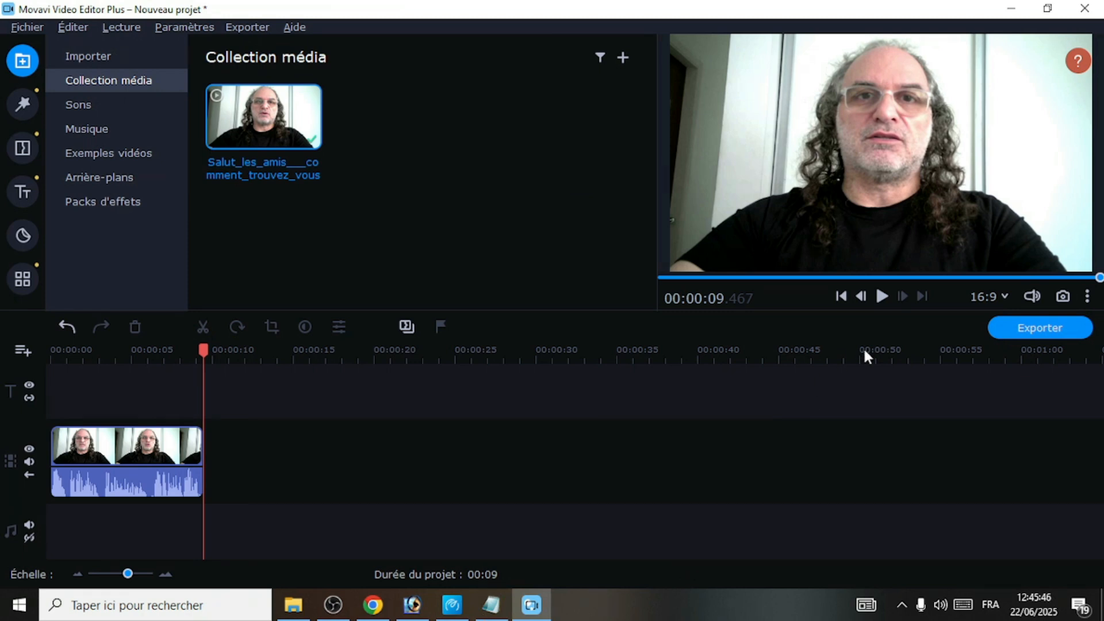
pyautogui.click(882, 297)
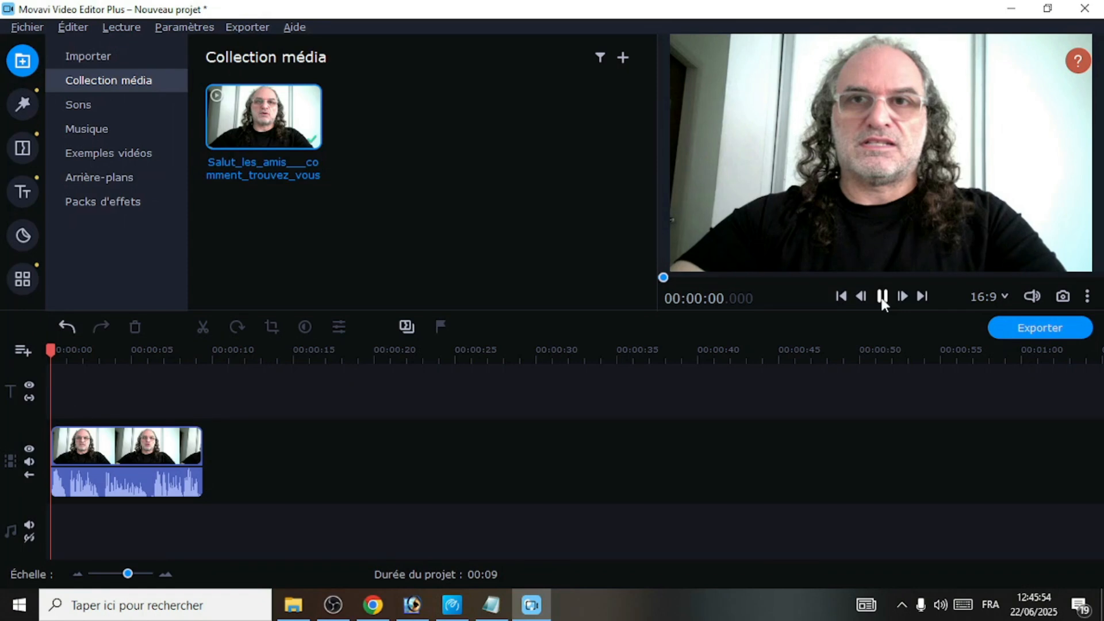